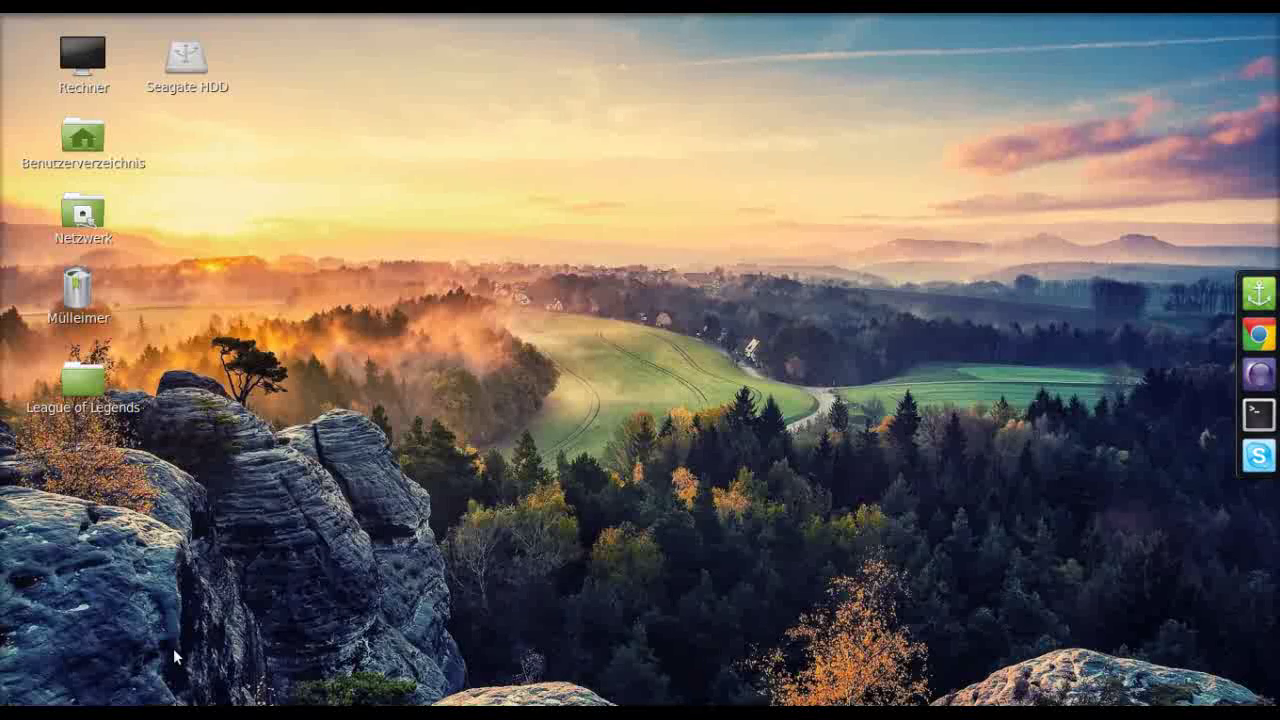
# - Open the software manager and authorize it with the account password
pyautogui.click(104, 676)
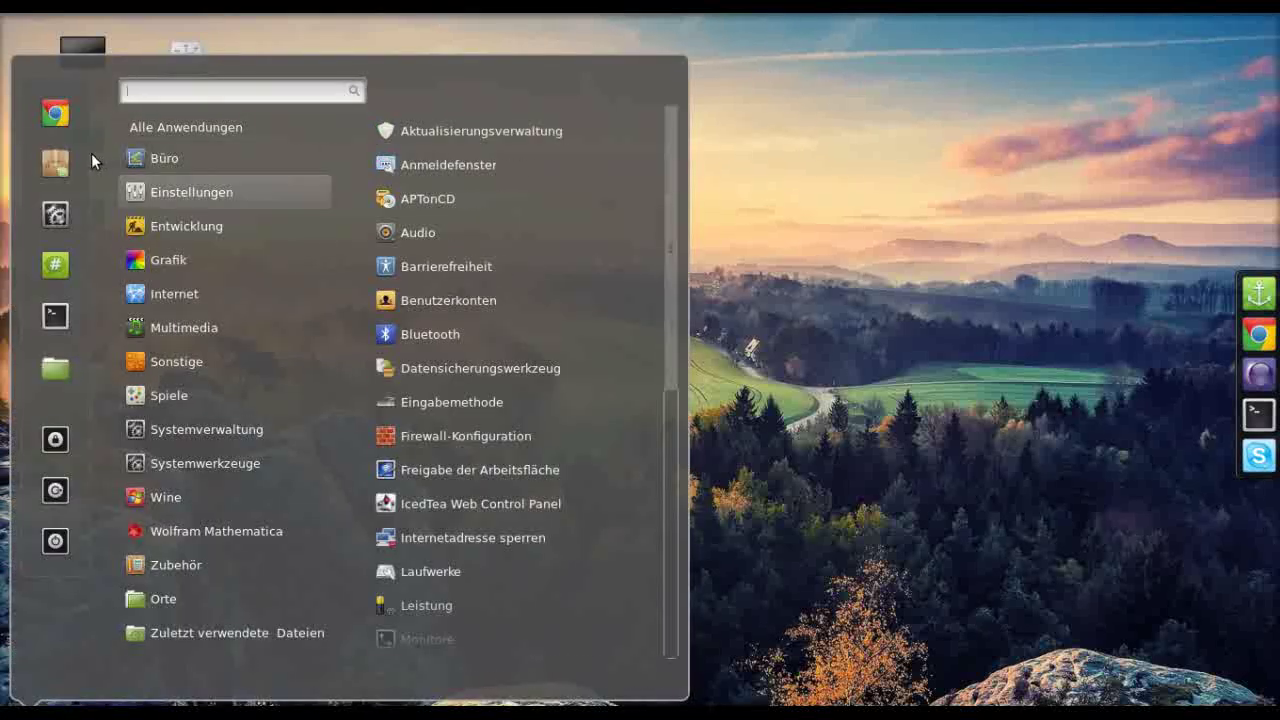
pyautogui.click(55, 165)
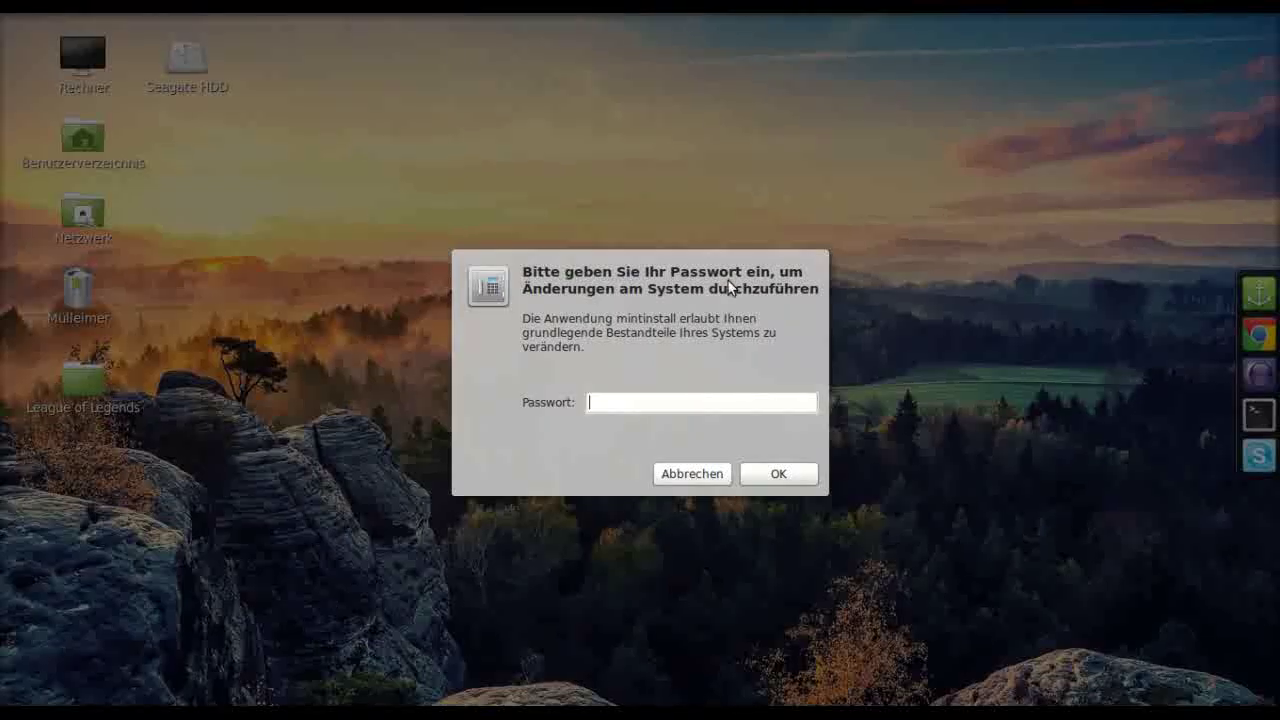
pyautogui.write('••••••')
pyautogui.press('Return')
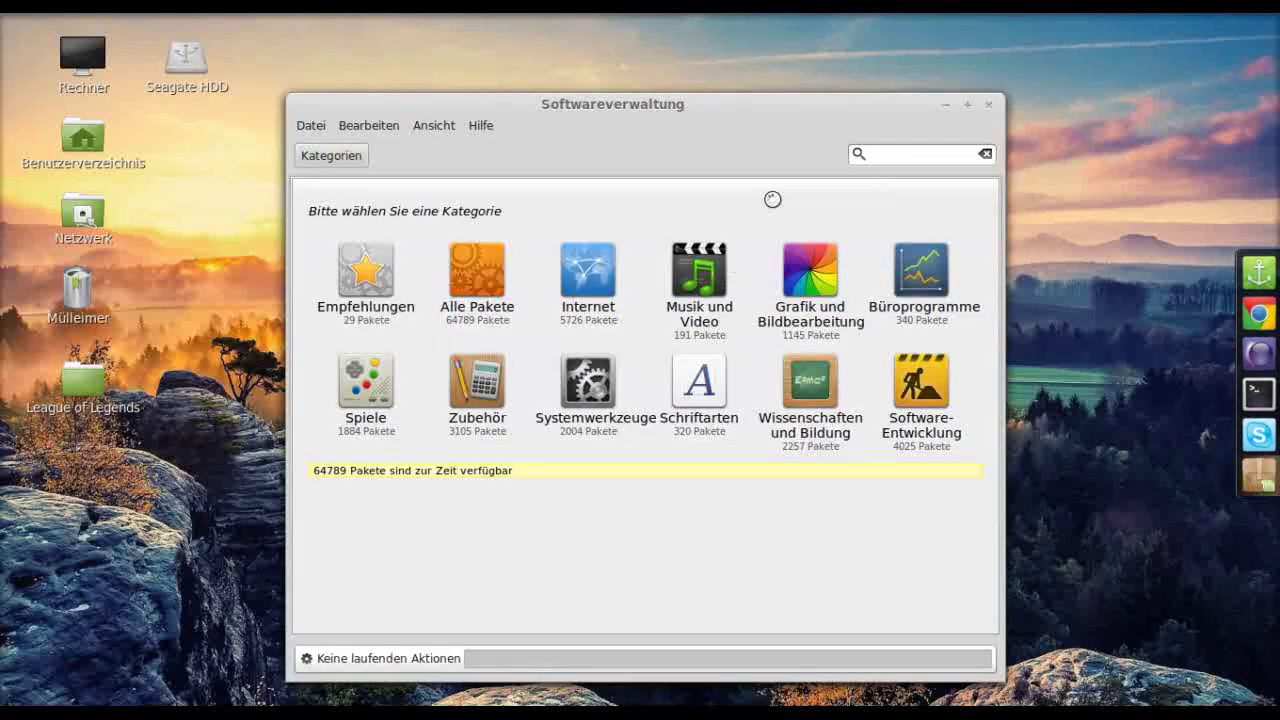
# - Search the software manager for playonlinux, view its package page, and close the software manager
pyautogui.click(908, 156)
pyautogui.write('pla')
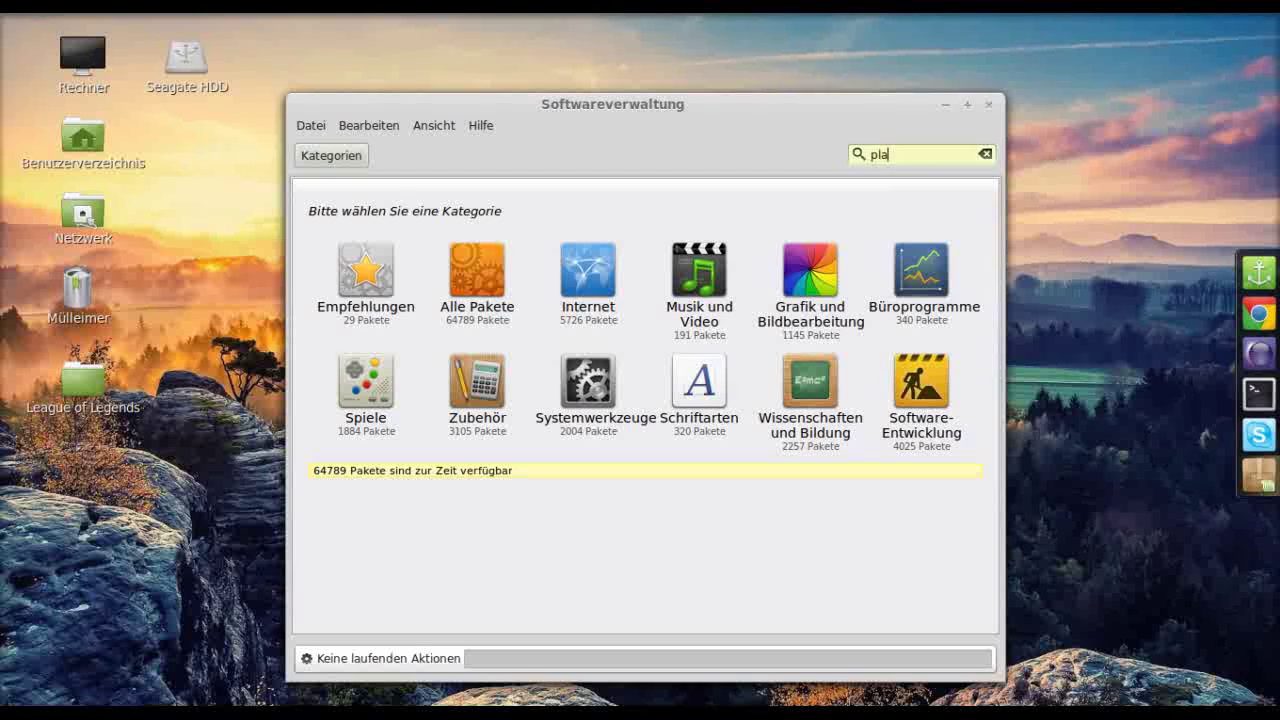
pyautogui.write('yonlinux')
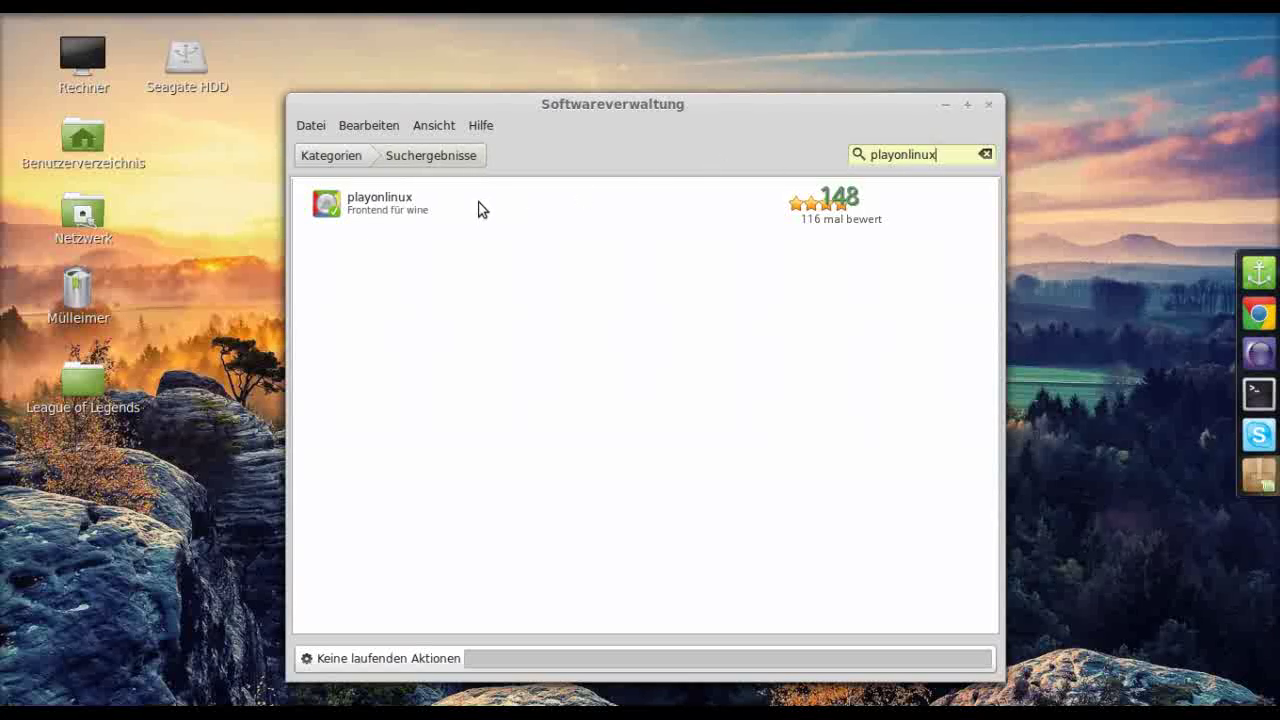
pyautogui.click(423, 206)
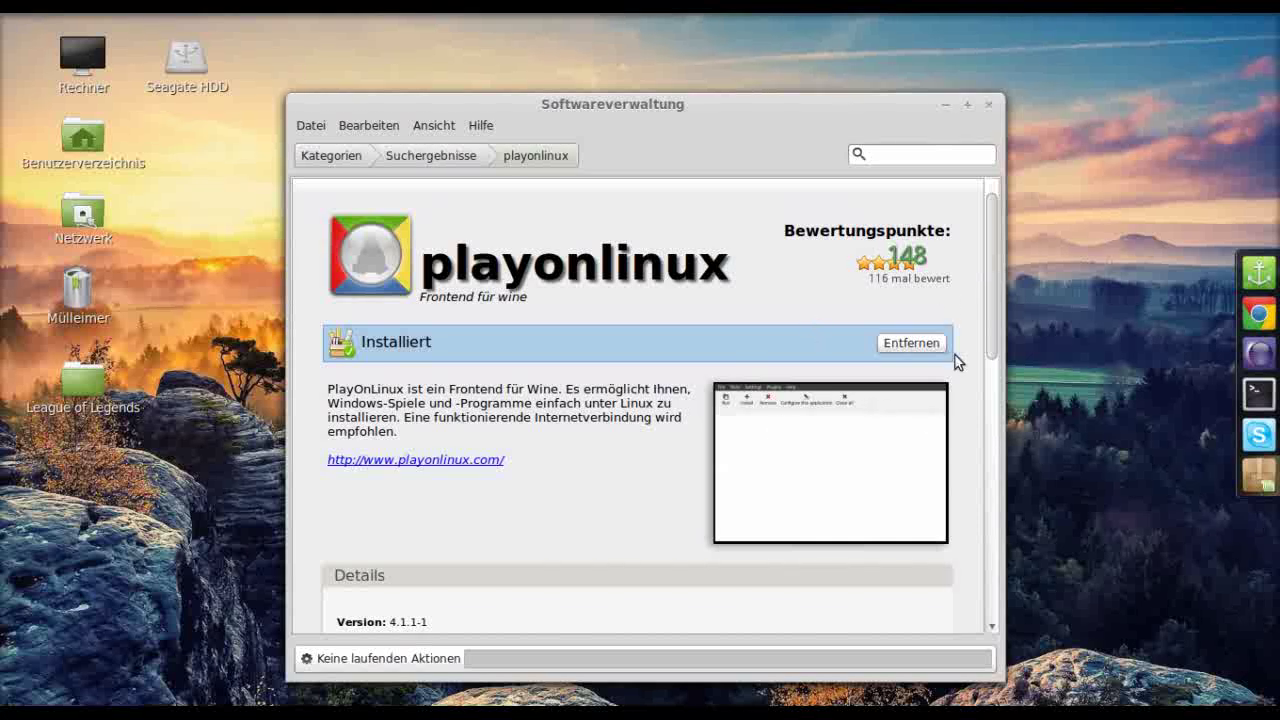
pyautogui.click(991, 106)
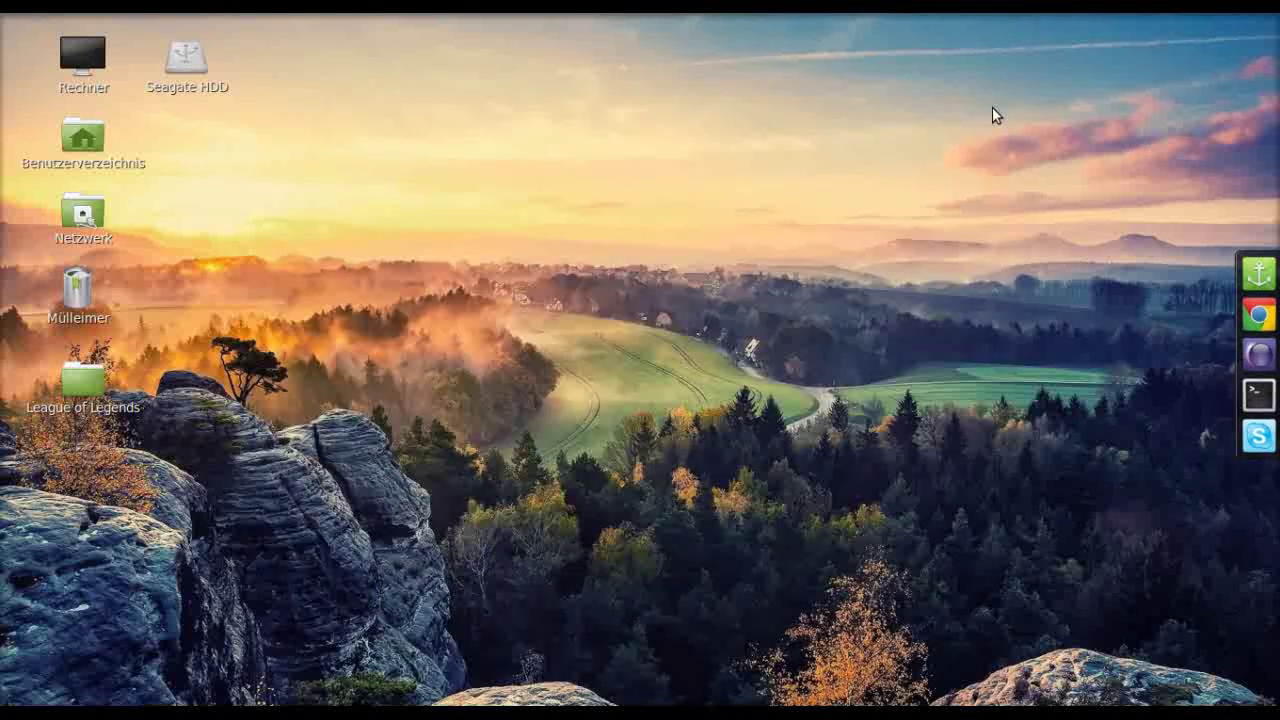
# - Launch PlayOnLinux from the installed games, read the xterm error message and dismiss it
pyautogui.click(24, 702)
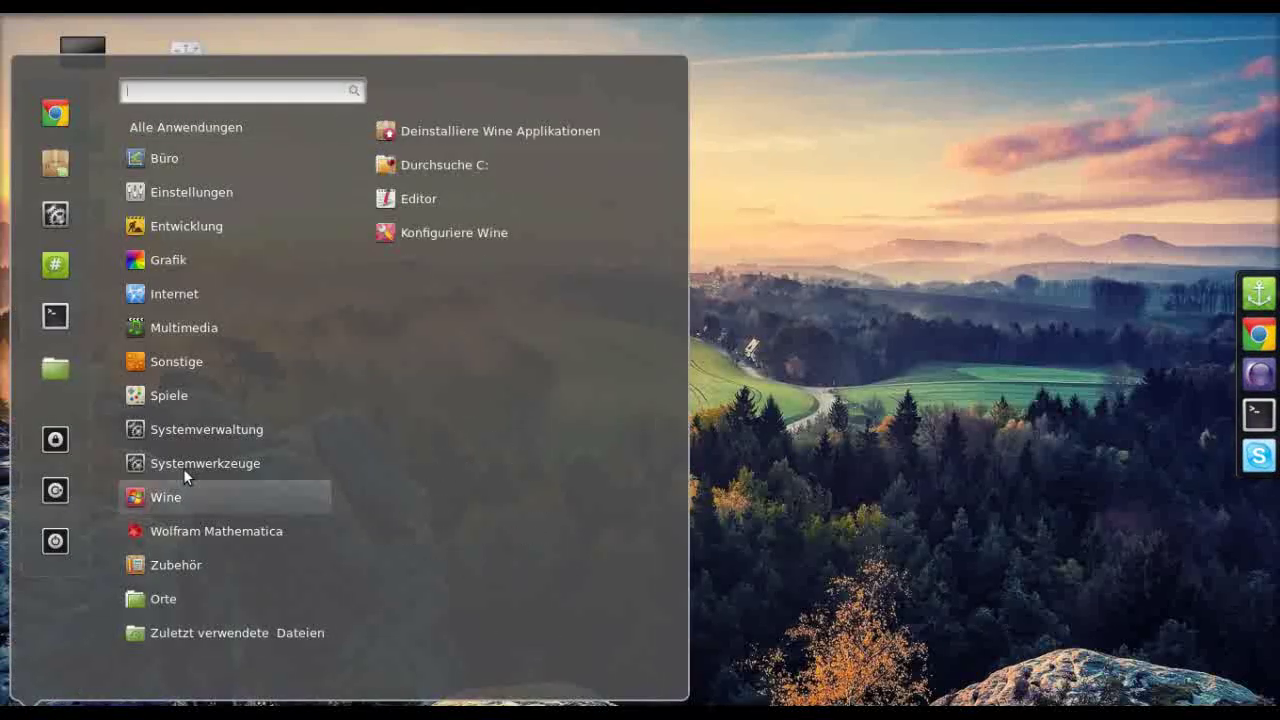
pyautogui.moveTo(177, 400)
pyautogui.click(452, 141)
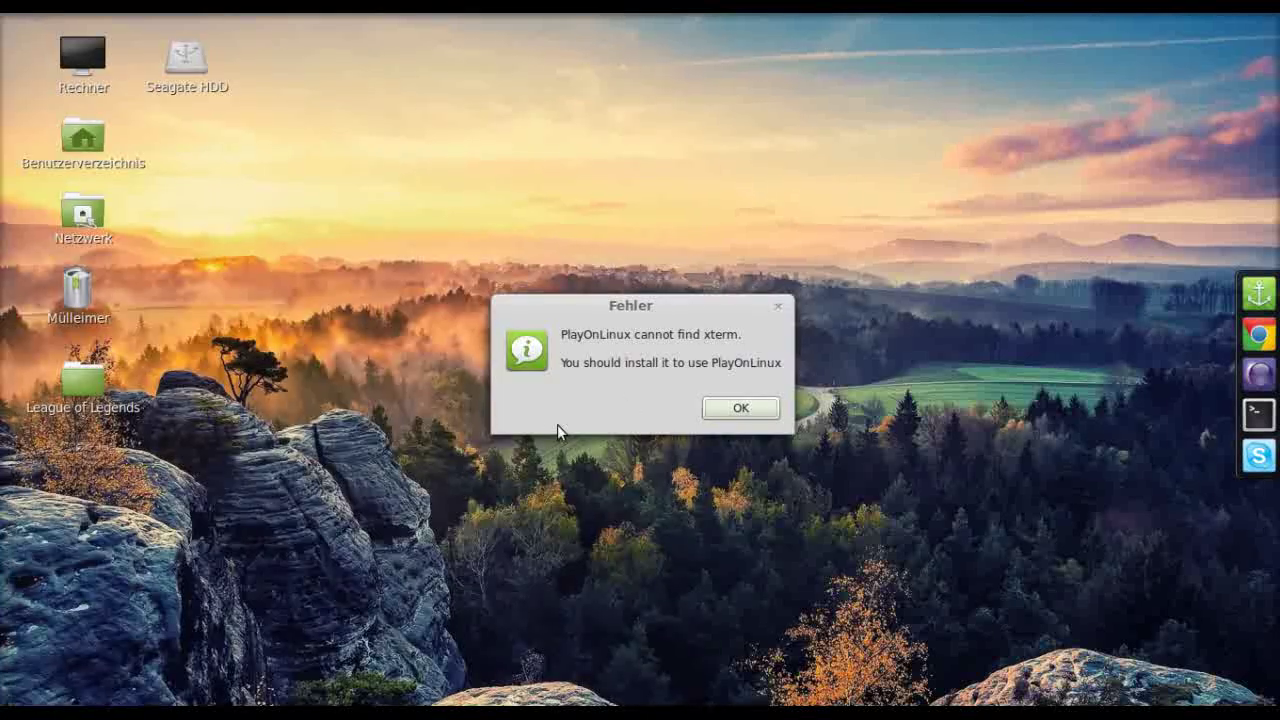
pyautogui.moveTo(572, 334); pyautogui.dragTo(672, 336)
pyautogui.click(706, 338)
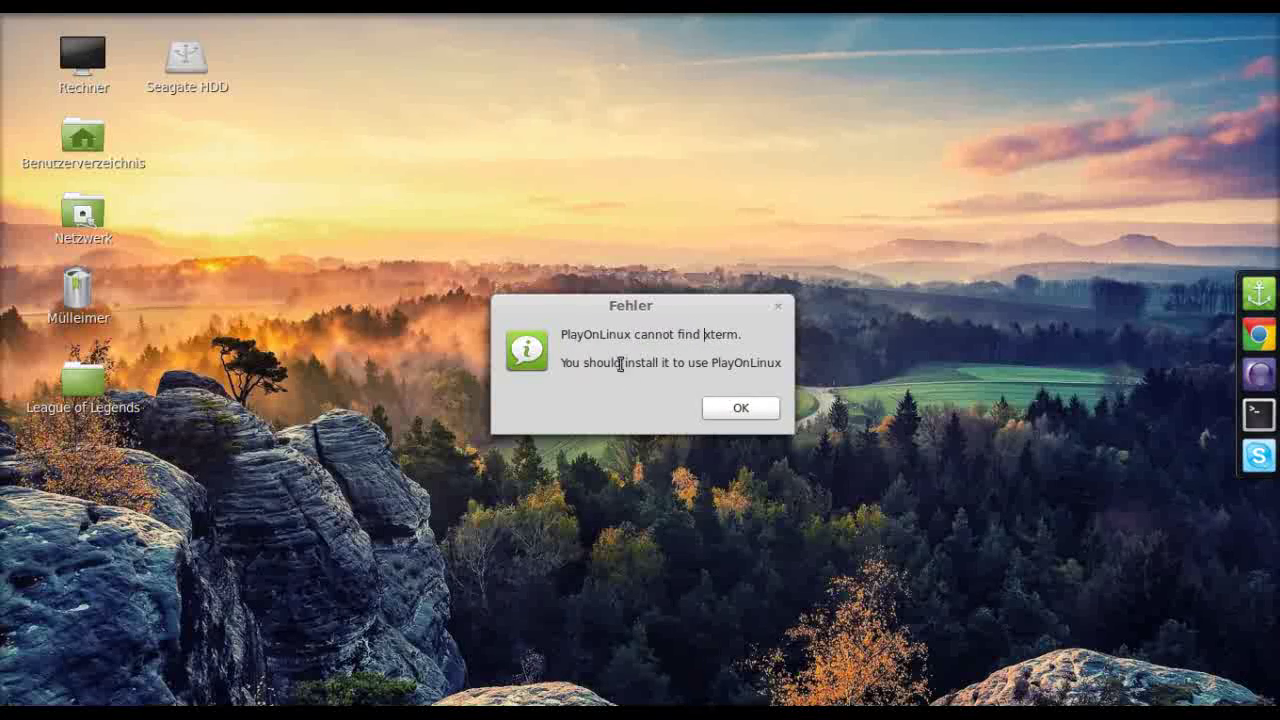
pyautogui.moveTo(620, 365); pyautogui.dragTo(694, 362)
pyautogui.click(697, 363)
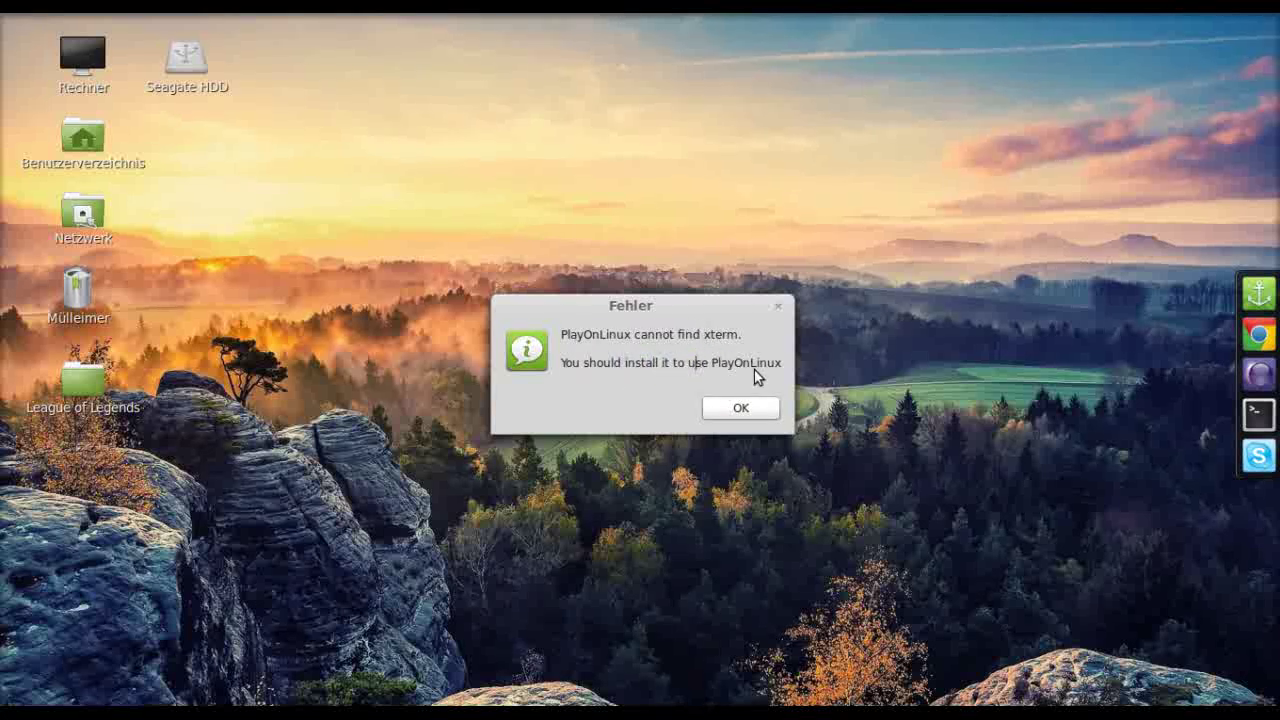
pyautogui.moveTo(594, 363); pyautogui.dragTo(697, 362)
pyautogui.click(703, 363)
pyautogui.click(741, 410)
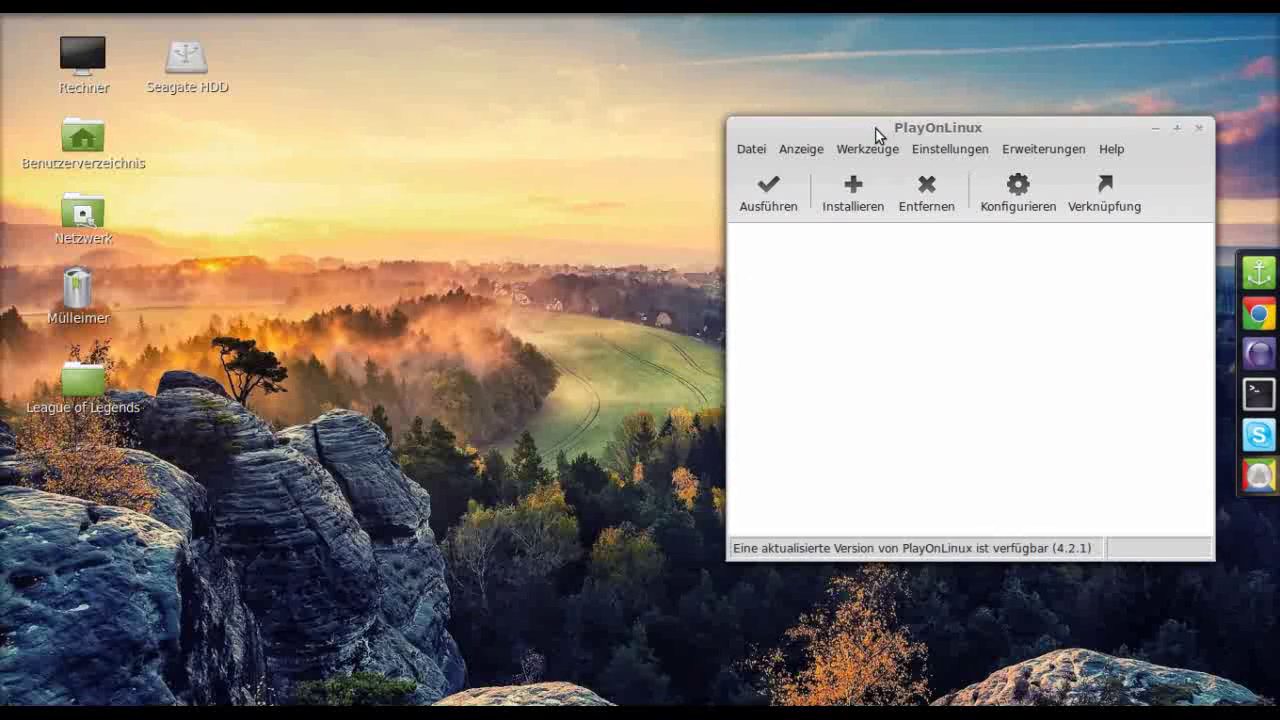
# - Open the PlayOnLinux installation menu for new programs and move its window fully into view
pyautogui.moveTo(877, 129); pyautogui.dragTo(868, 113)
pyautogui.click(745, 134)
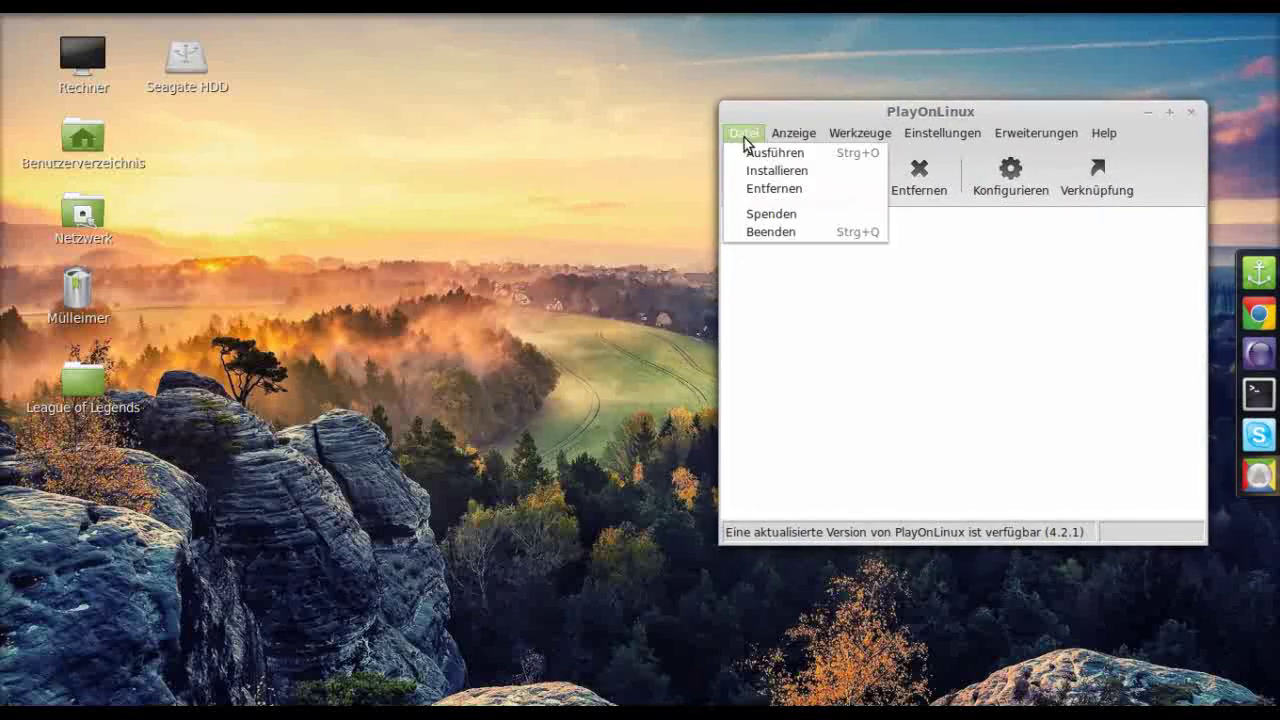
pyautogui.click(785, 172)
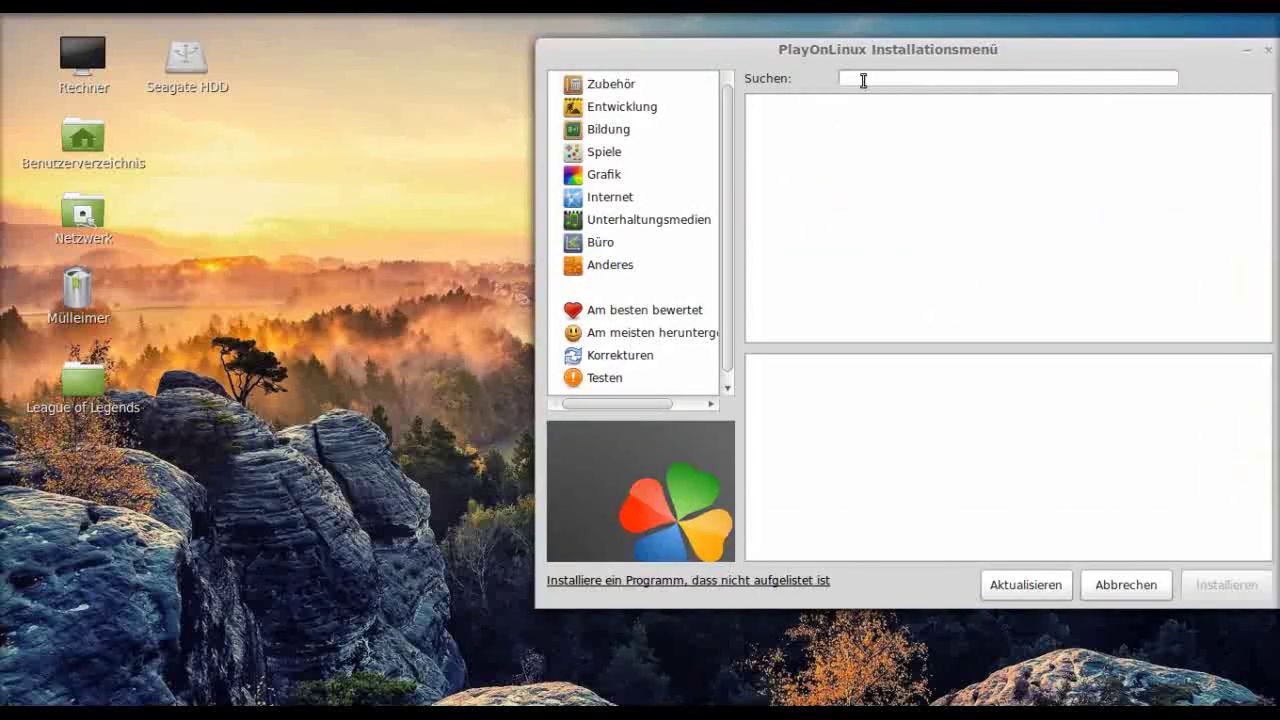
pyautogui.moveTo(863, 52); pyautogui.dragTo(683, 55)
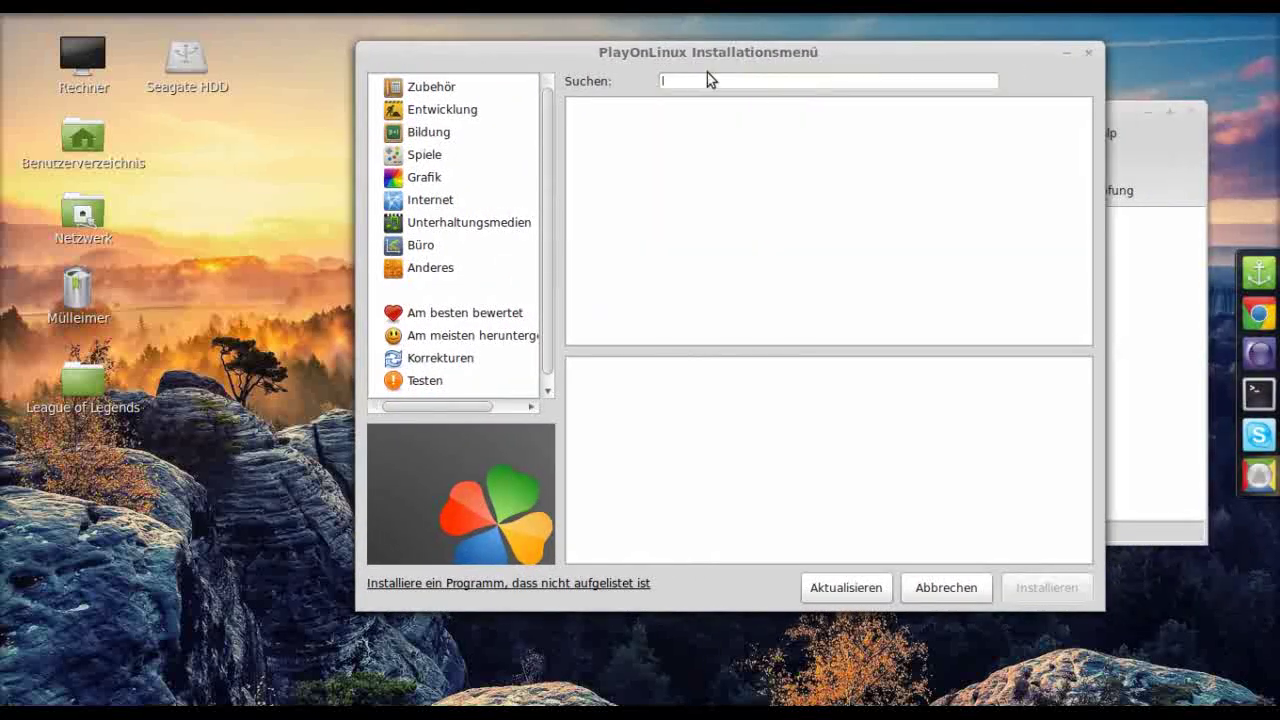
pyautogui.write('LEa')
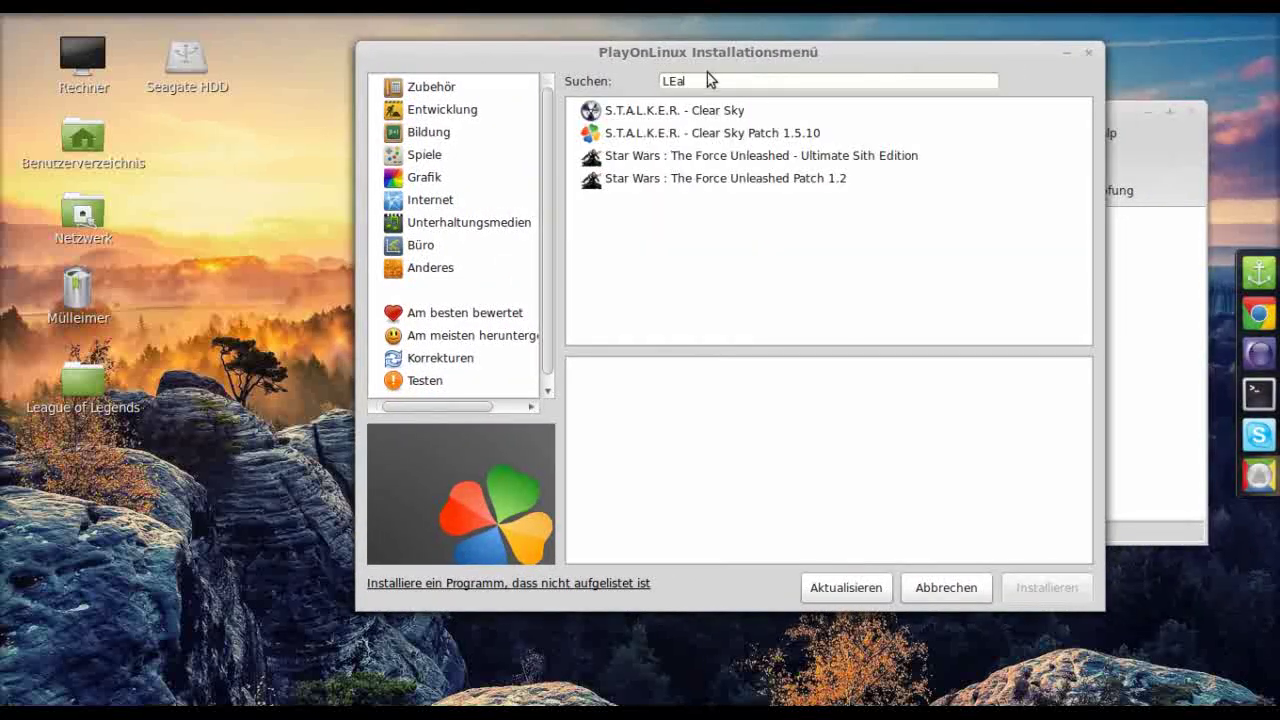
pyautogui.press('BackSpace')
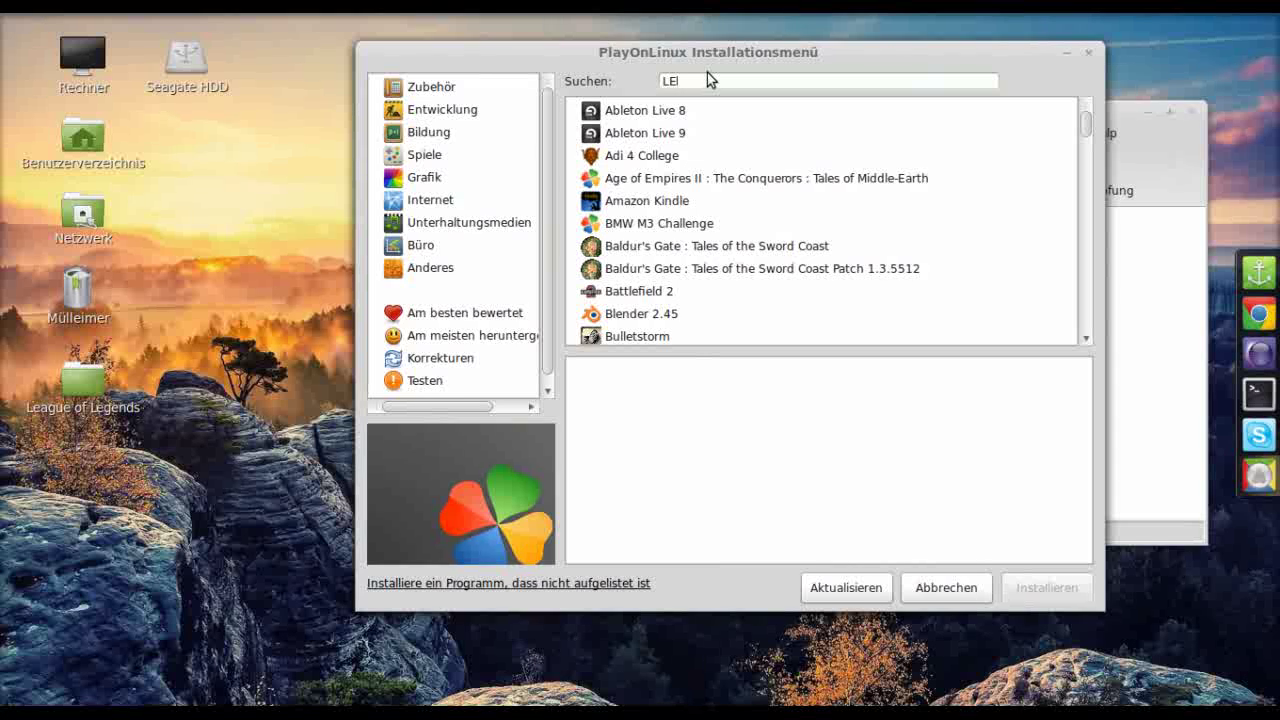
pyautogui.press('BackSpace')
pyautogui.press('BackSpace')
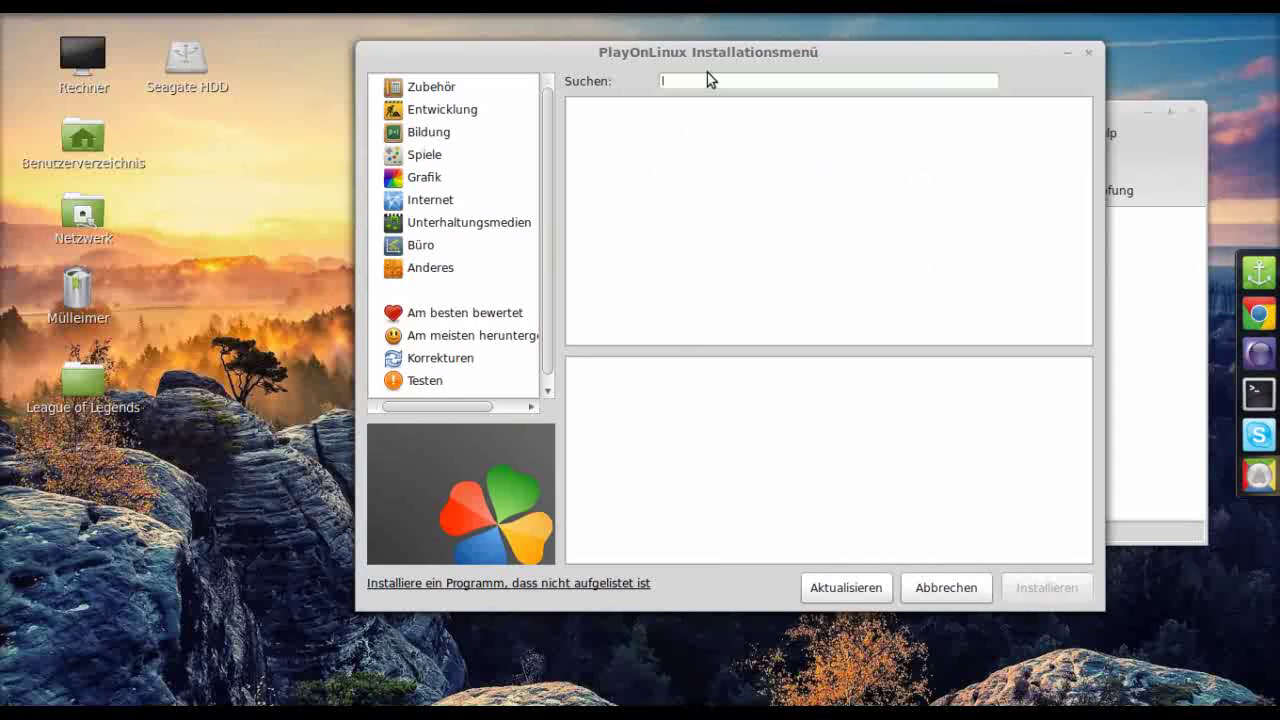
# - Show the Testen category of installers and select League Of Legends from its list
pyautogui.click(441, 381)
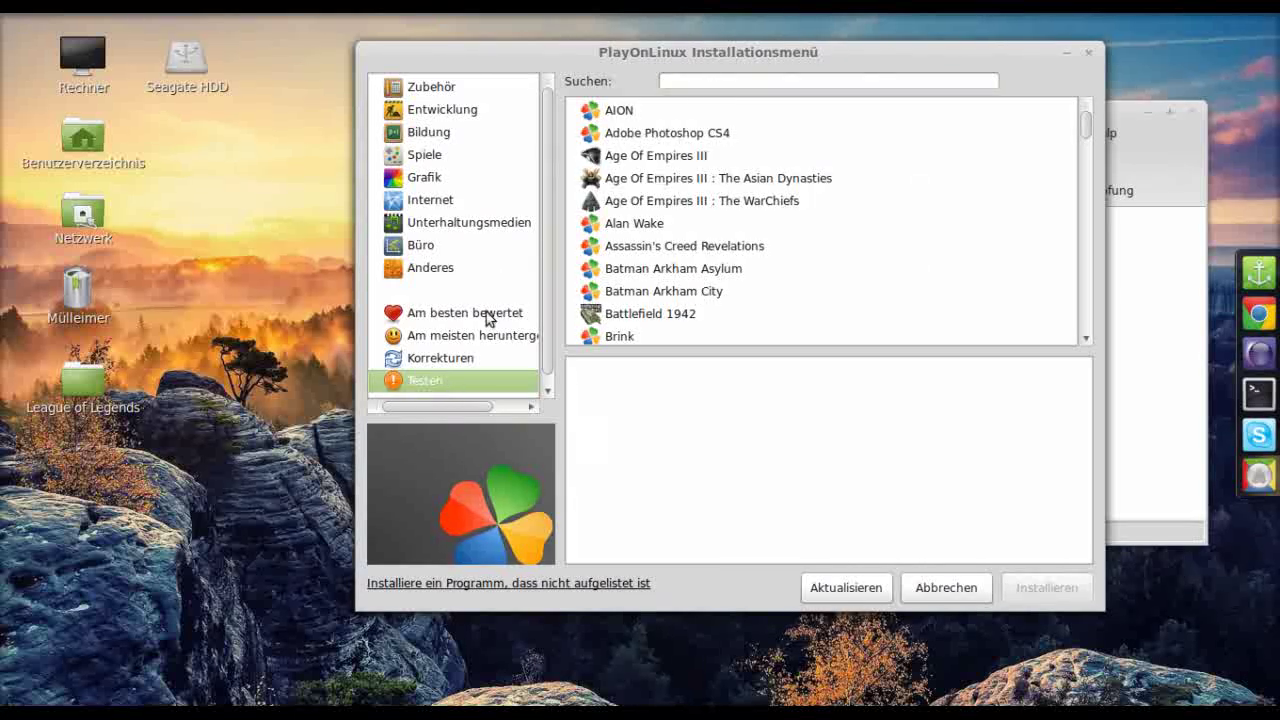
pyautogui.scroll(-1, 540, 195)
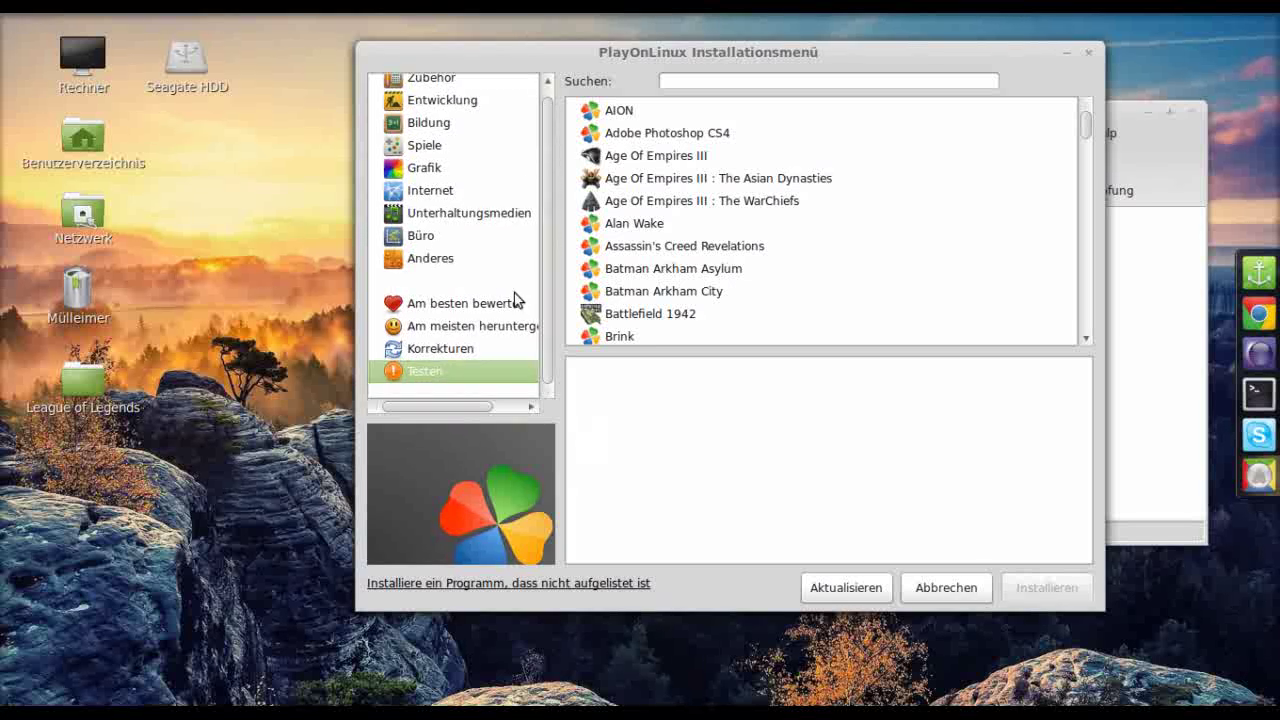
pyautogui.click(646, 247)
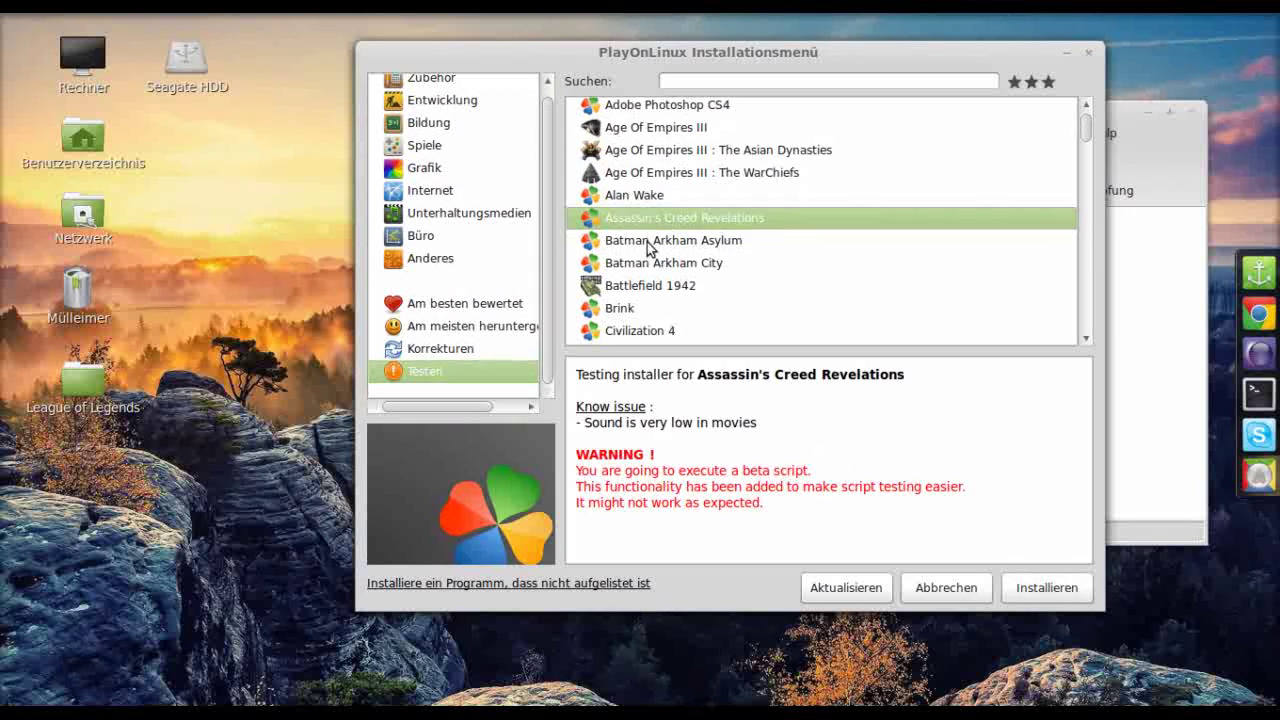
pyautogui.scroll(-12, 646, 247)
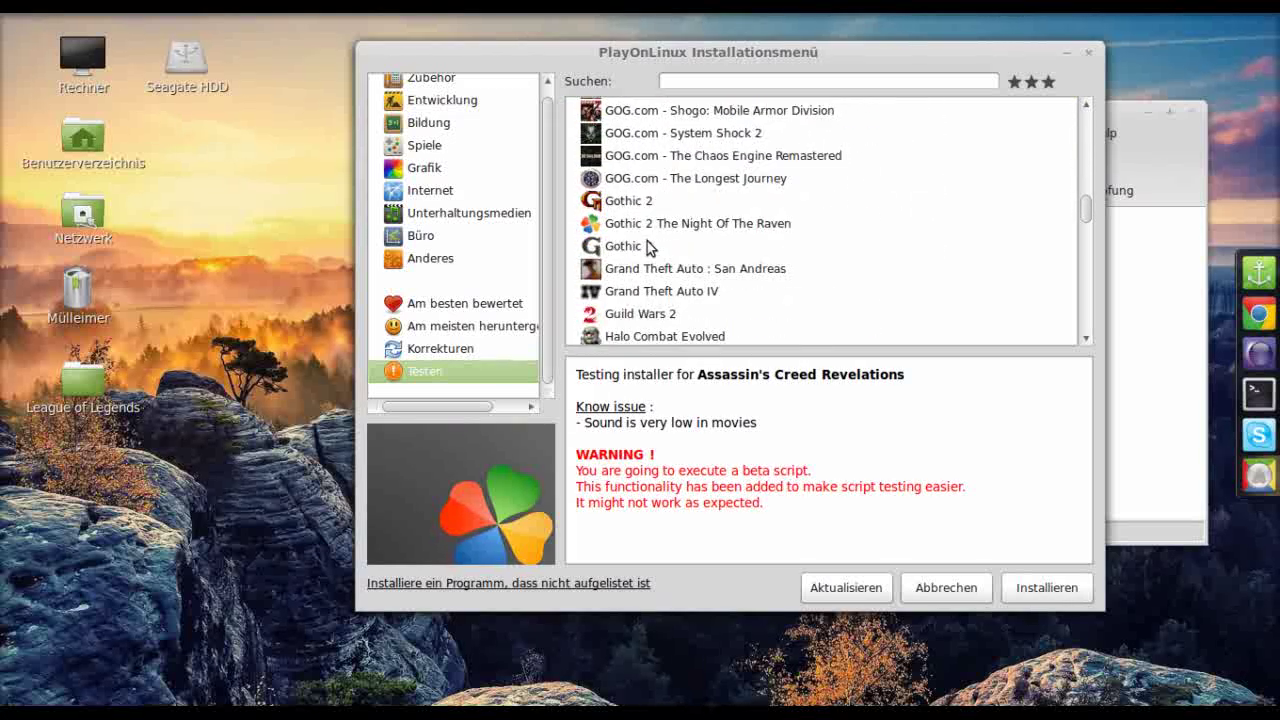
pyautogui.scroll(-3, 646, 247)
pyautogui.click(640, 213)
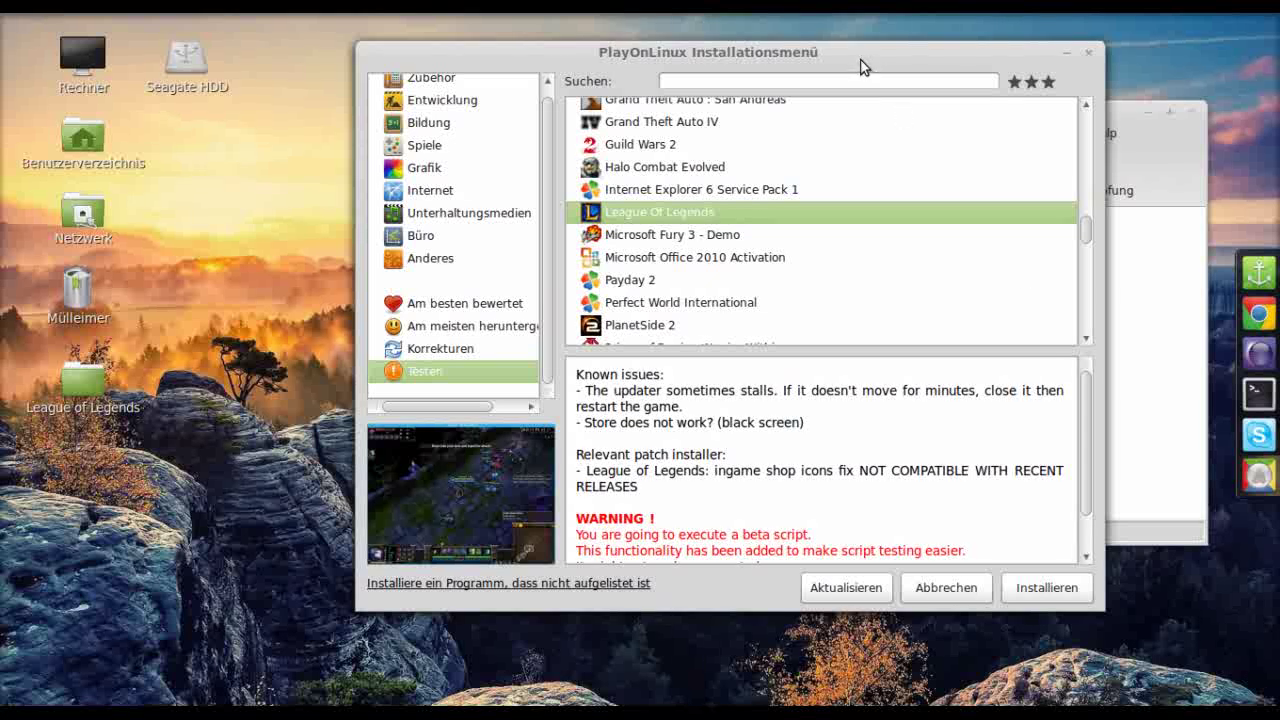
# - Read the League Of Legends installer description, including the beta script warning and the known issue about the store
pyautogui.scroll(-2, 1090, 425)
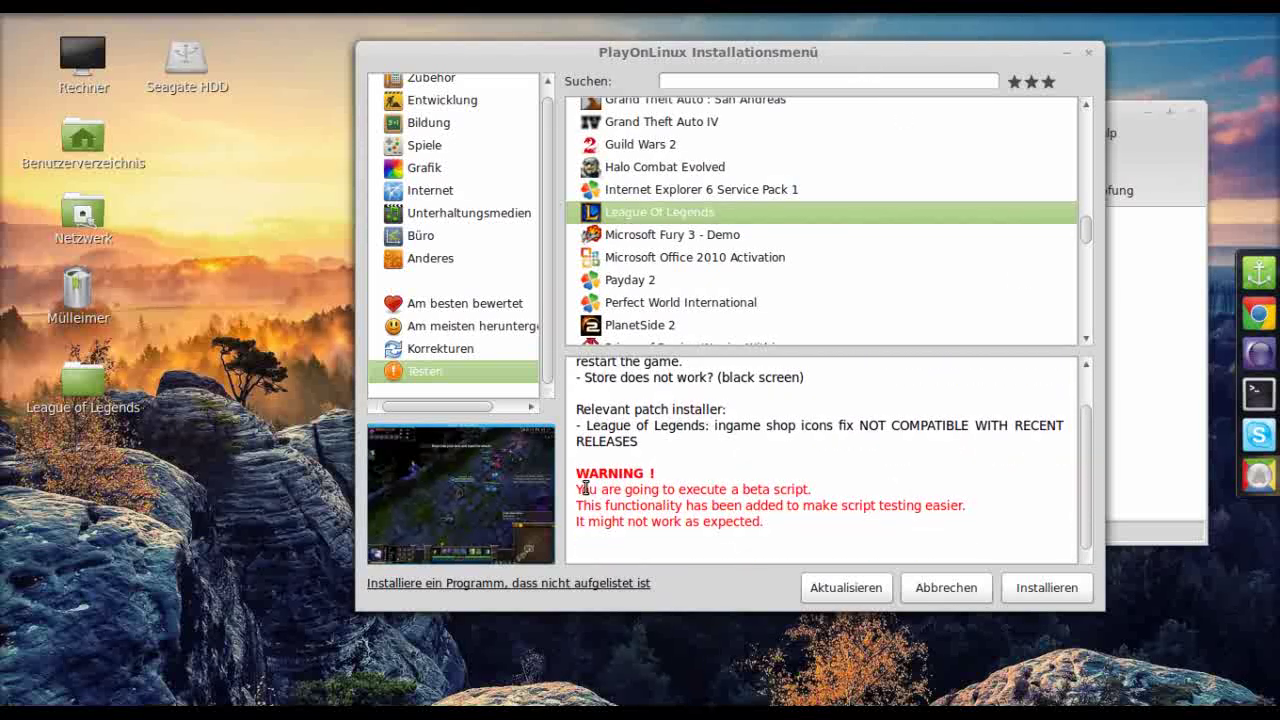
pyautogui.moveTo(577, 467); pyautogui.dragTo(920, 514)
pyautogui.click(928, 526)
pyautogui.moveTo(580, 489); pyautogui.dragTo(958, 508)
pyautogui.click(990, 511)
pyautogui.moveTo(660, 517); pyautogui.dragTo(882, 517)
pyautogui.hotkey('ctrl', 'a')
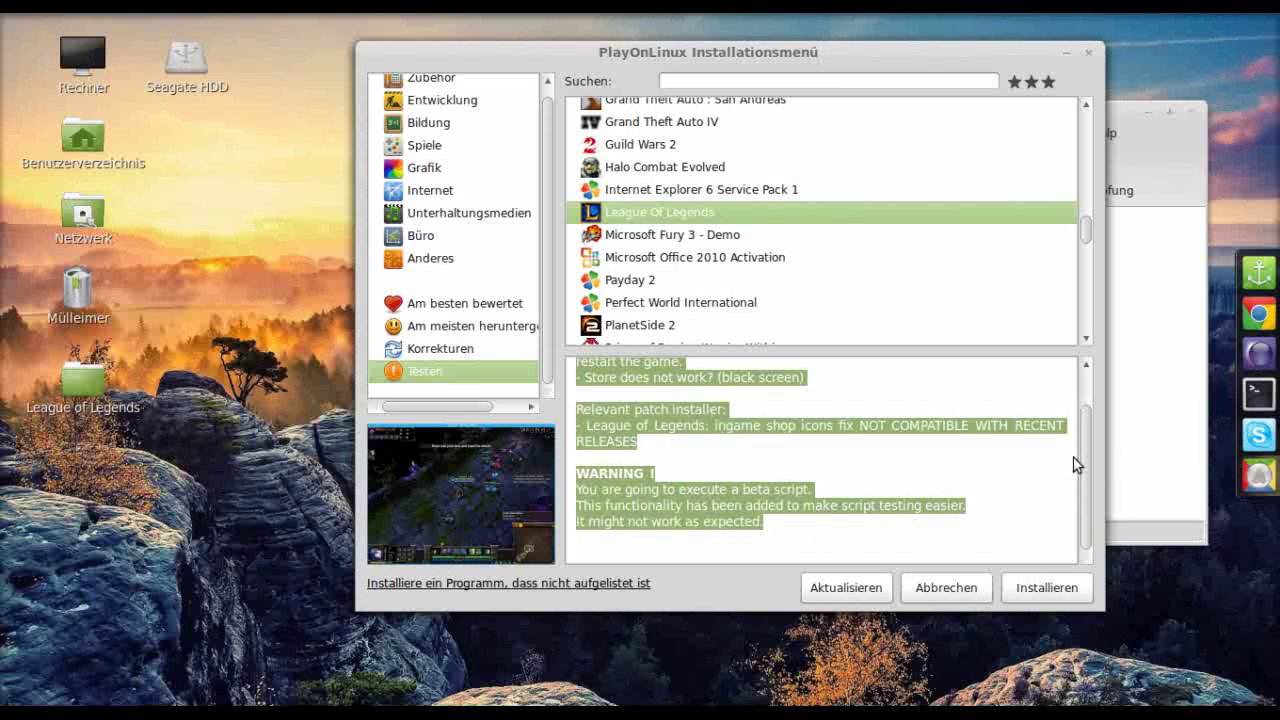
pyautogui.click(691, 423)
pyautogui.scroll(1, 691, 423)
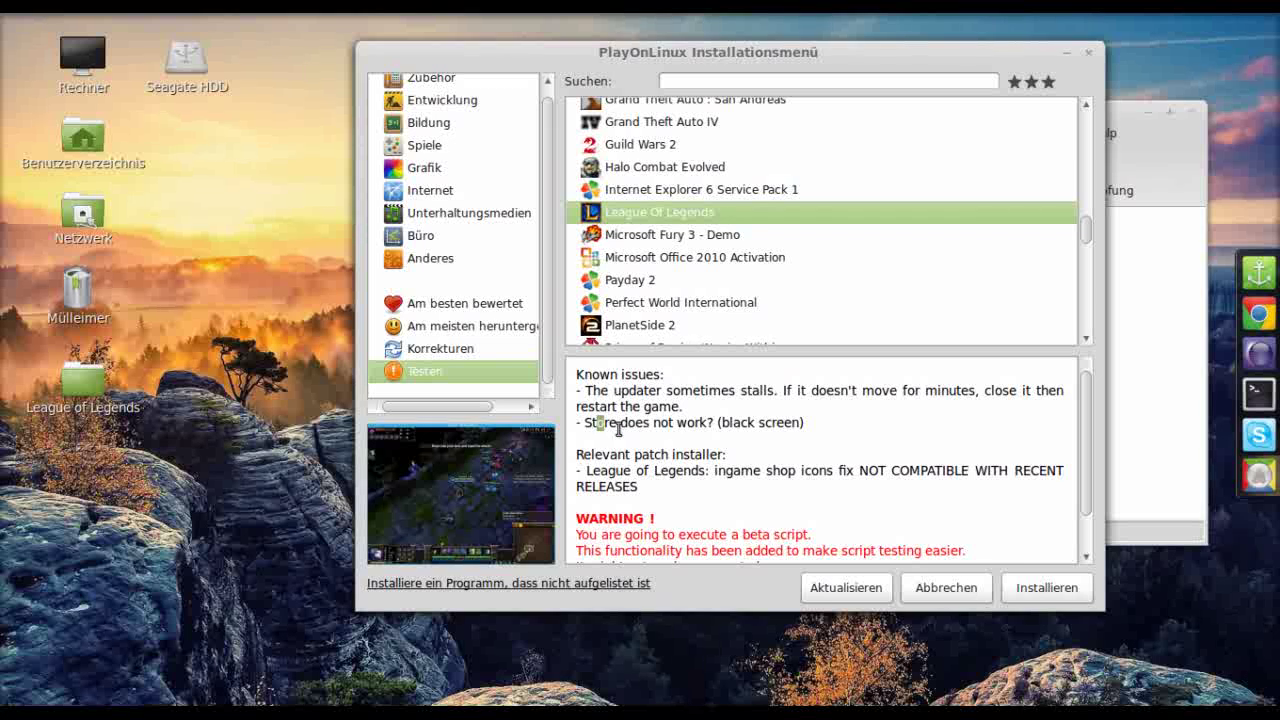
pyautogui.moveTo(618, 428); pyautogui.dragTo(871, 425)
pyautogui.click(872, 425)
pyautogui.moveTo(617, 424); pyautogui.dragTo(784, 424)
pyautogui.click(838, 430)
pyautogui.moveTo(613, 432); pyautogui.dragTo(808, 429)
pyautogui.click(818, 445)
# - Start the League Of Legends installation and choose the setup file on the computer as the installation method
pyautogui.click(1044, 588)
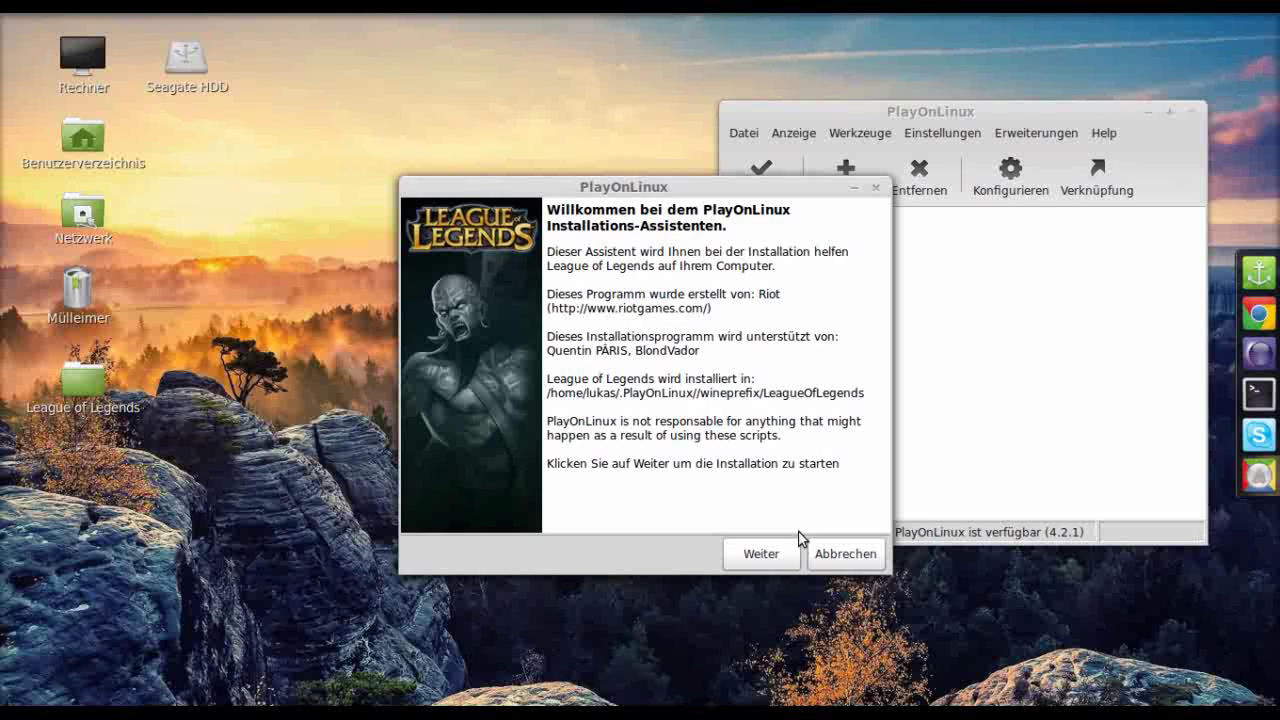
pyautogui.click(781, 555)
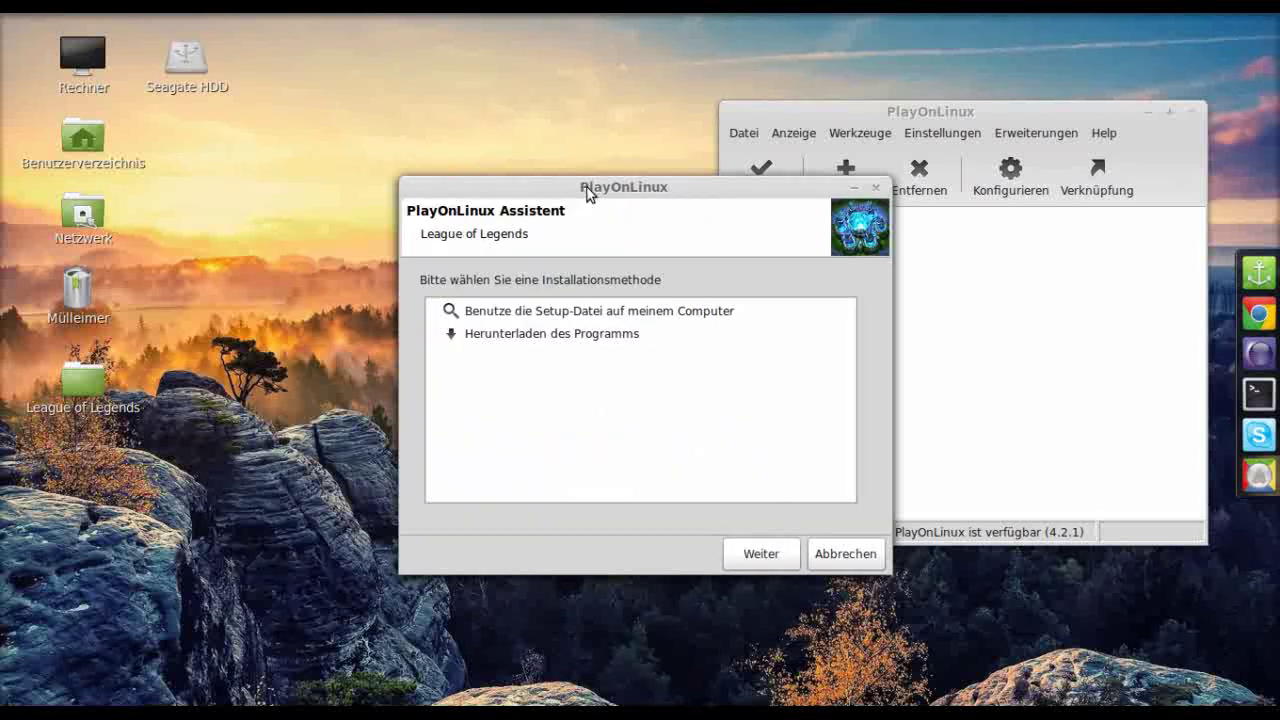
pyautogui.moveTo(586, 190); pyautogui.dragTo(629, 113)
pyautogui.click(565, 275)
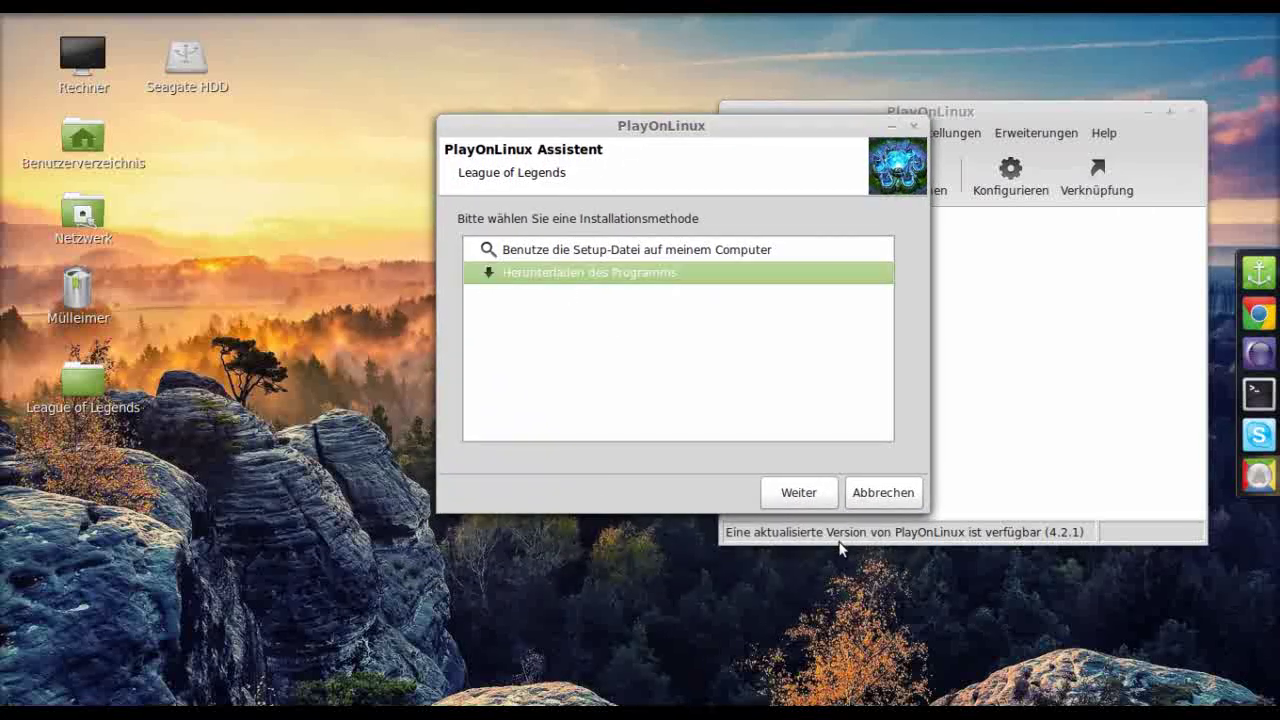
pyautogui.click(557, 254)
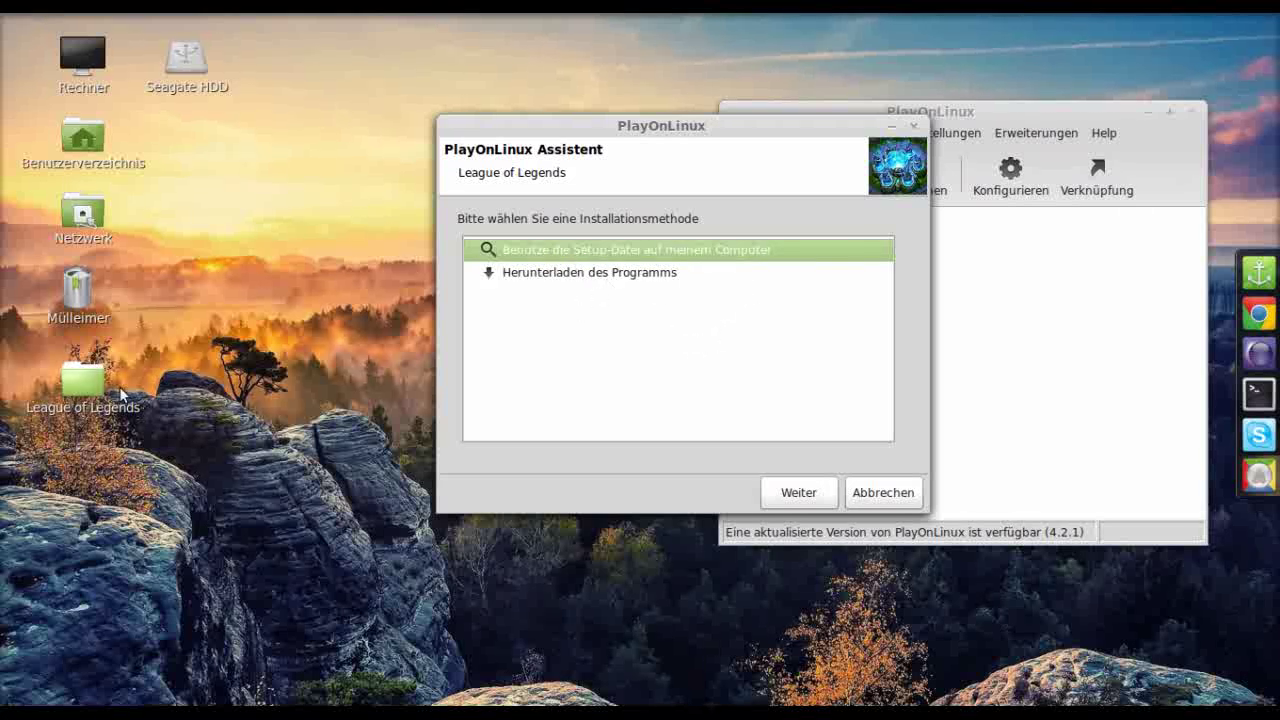
pyautogui.click(787, 493)
# - Select setup.exe from the desktop's League of Legends folder as the setup file and continue the installation
pyautogui.click(796, 242)
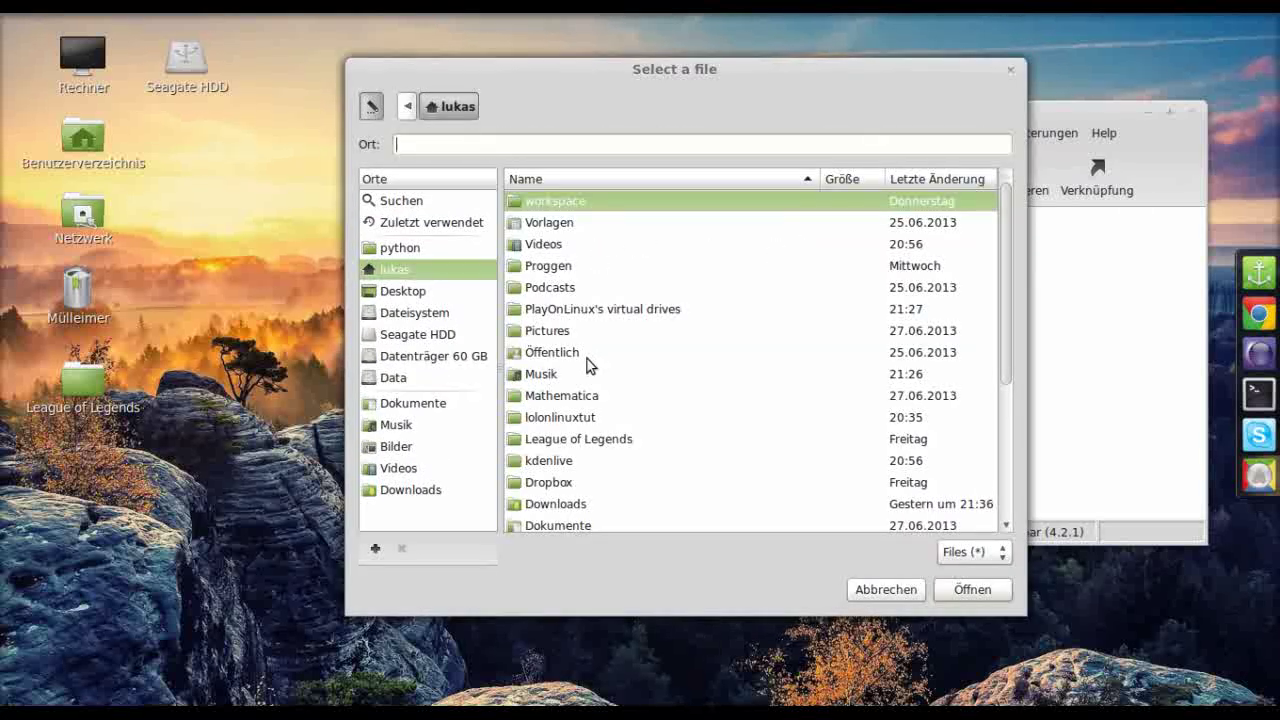
pyautogui.scroll(-2, 555, 258)
pyautogui.doubleClick(578, 500)
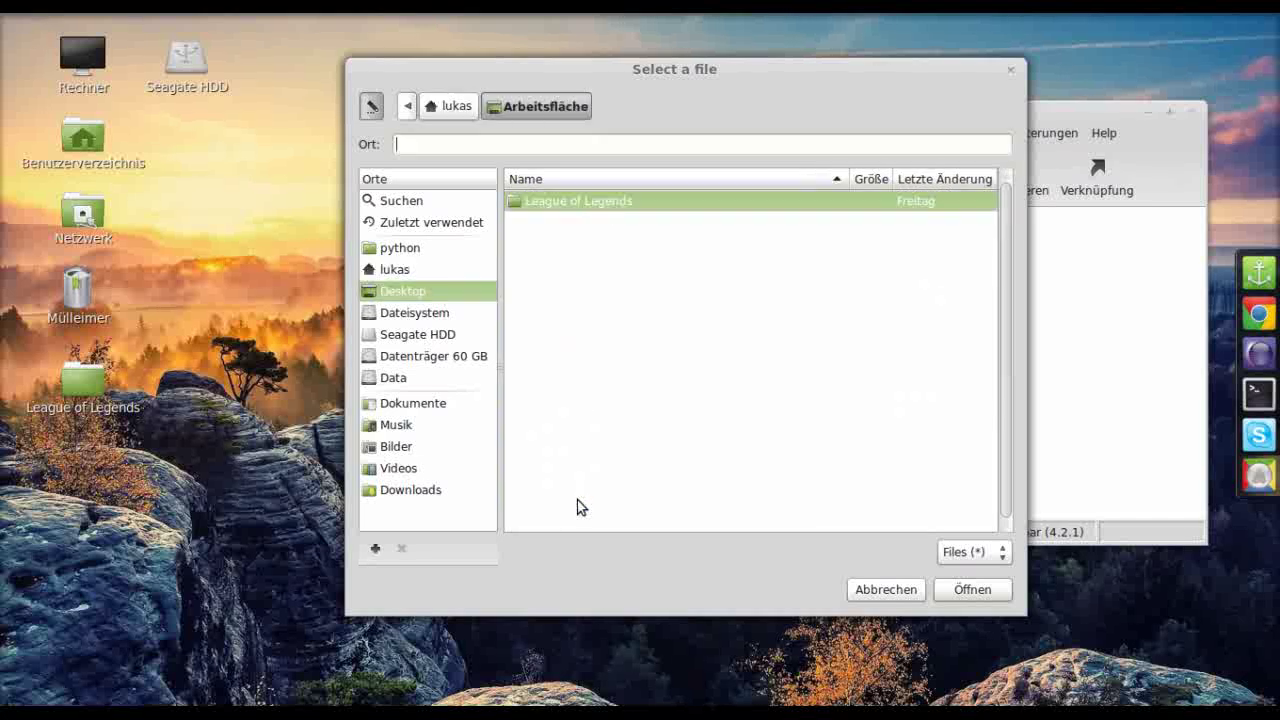
pyautogui.doubleClick(597, 205)
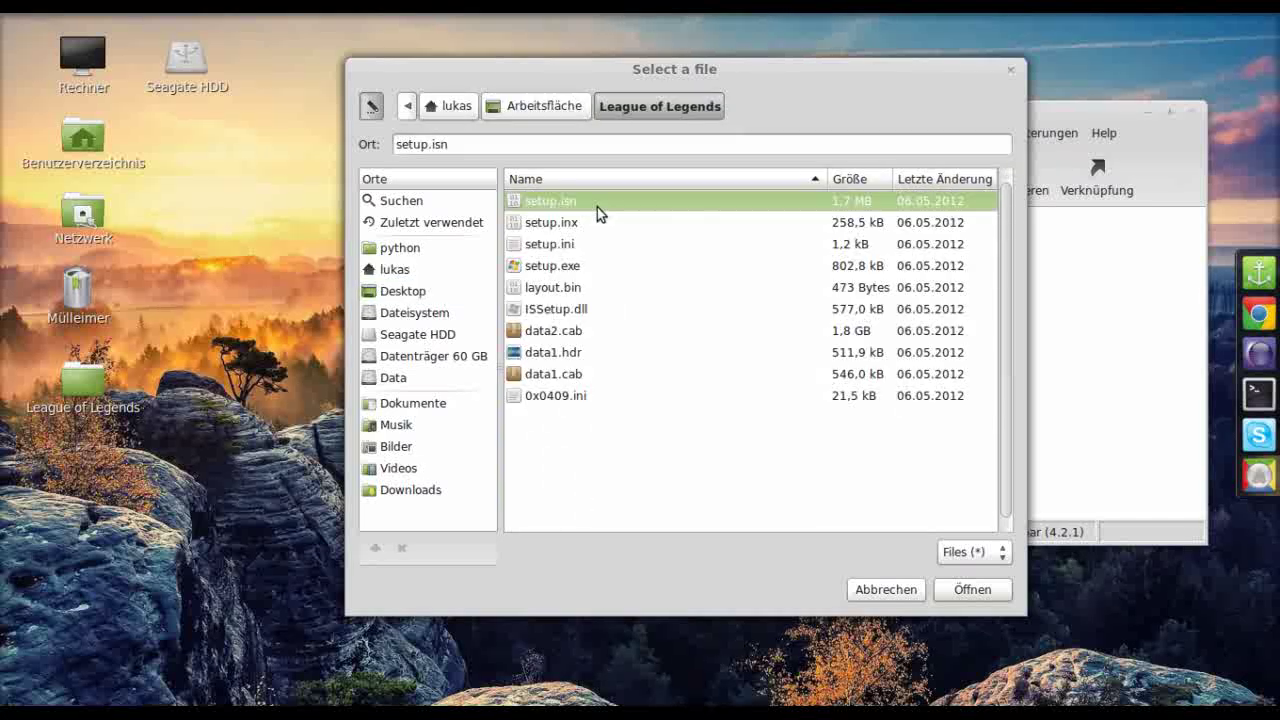
pyautogui.click(573, 270)
pyautogui.click(940, 593)
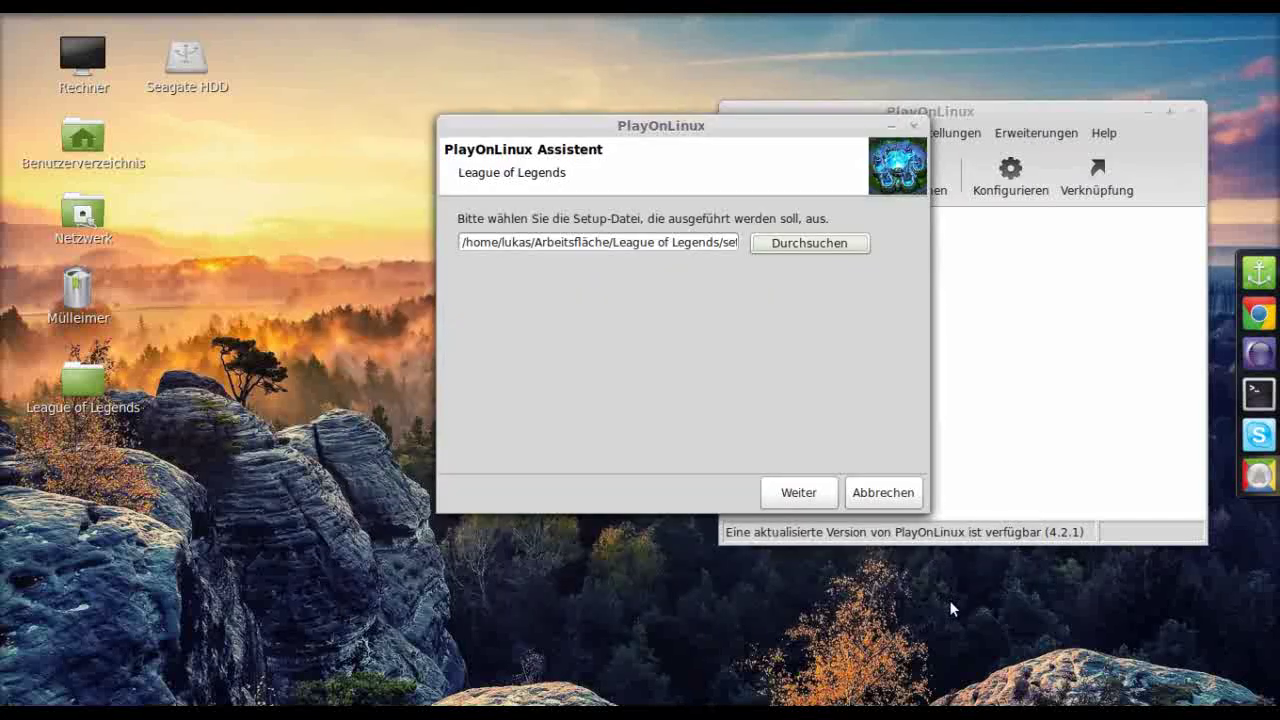
pyautogui.click(797, 500)
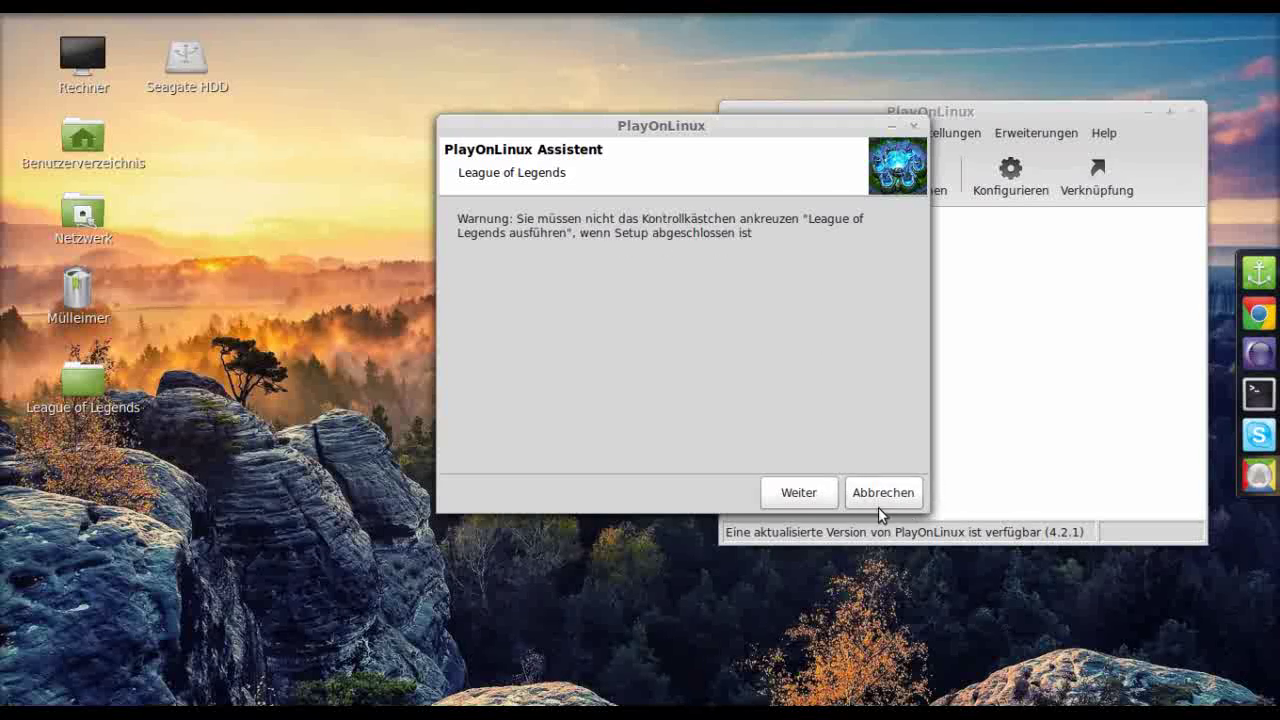
# - Continue past the launch warning into the League of Legends setup wizard and accept the license agreement
pyautogui.click(781, 499)
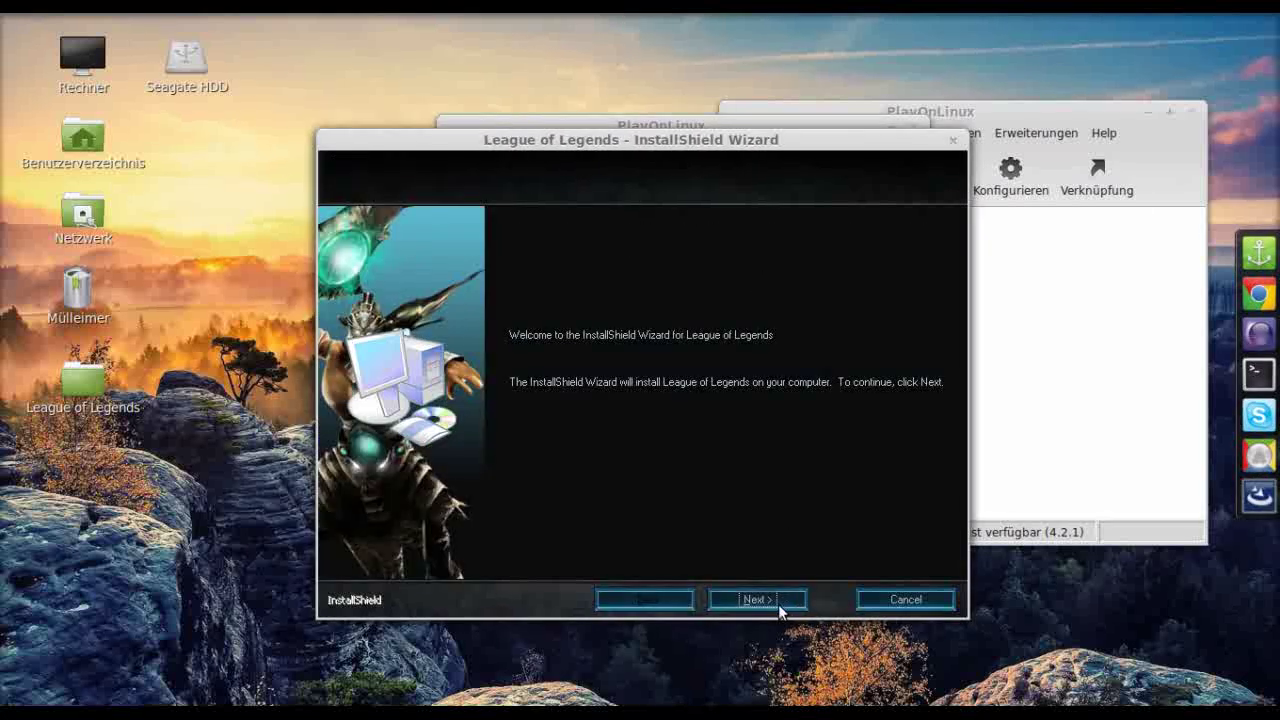
pyautogui.click(777, 604)
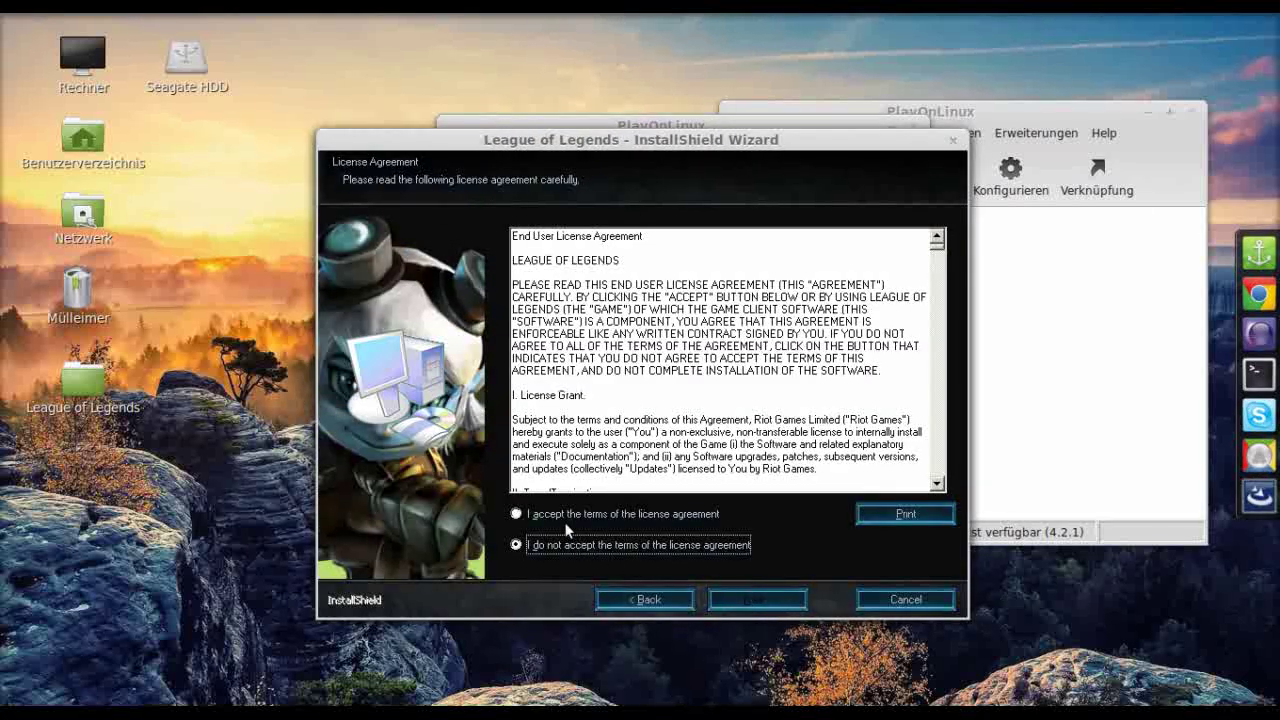
pyautogui.click(560, 515)
pyautogui.click(783, 604)
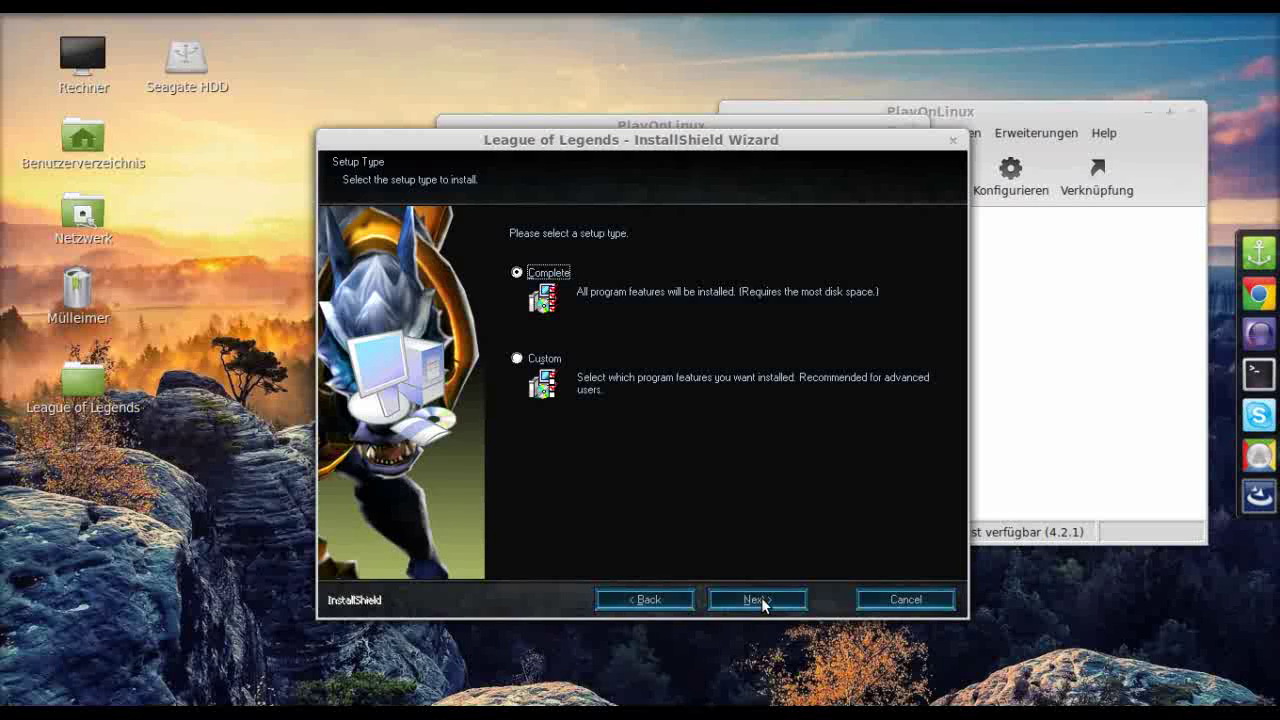
# - Install League of Legends with the Complete setup type into the default folder C:\Riot Games
pyautogui.click(760, 598)
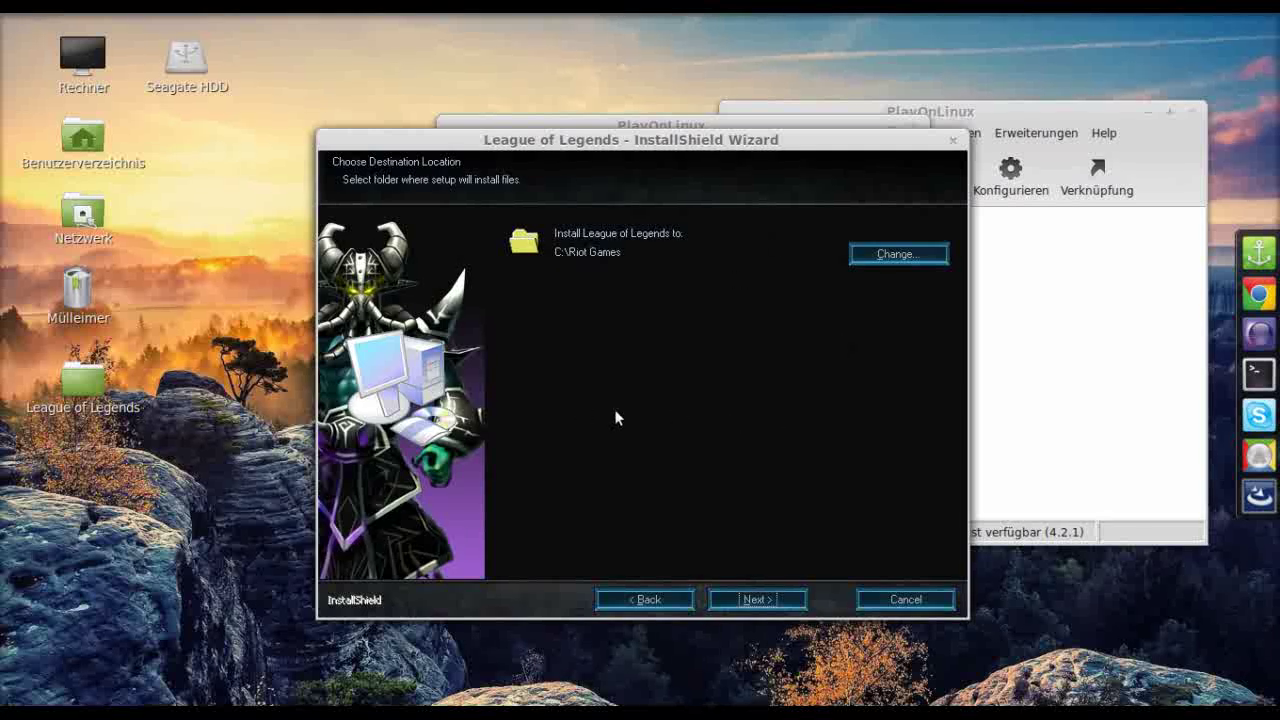
pyautogui.click(739, 592)
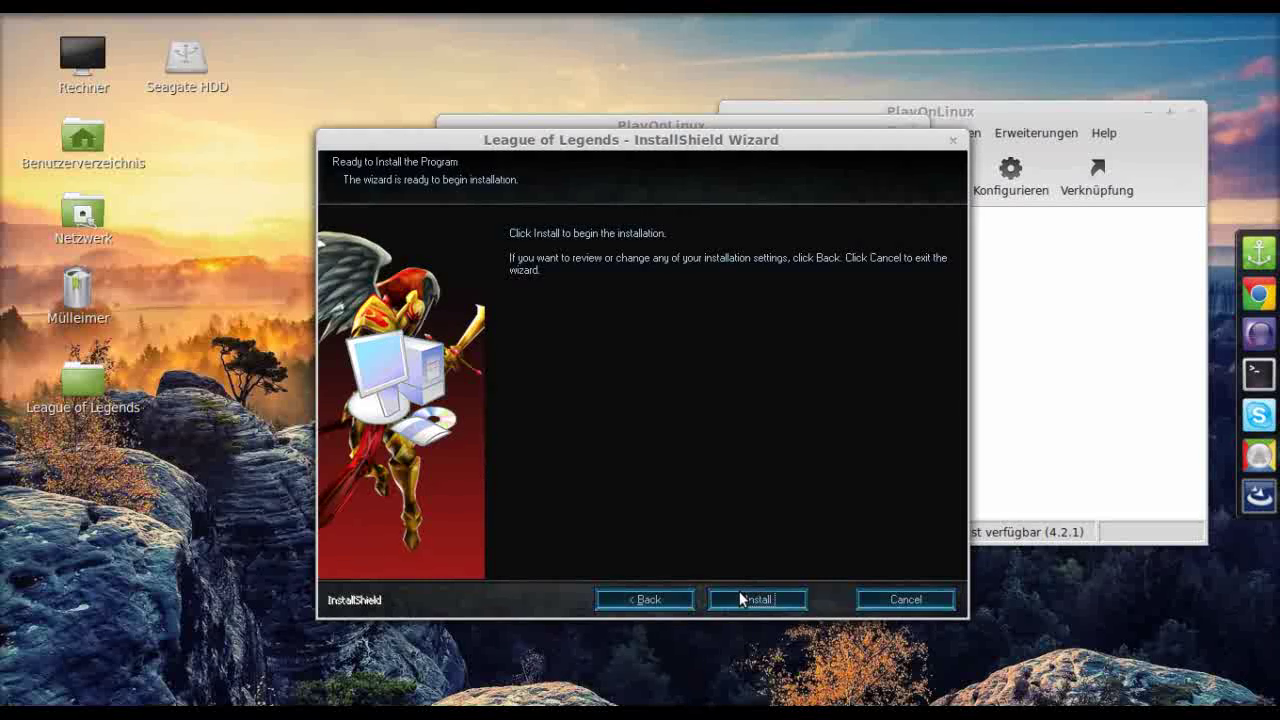
pyautogui.click(741, 598)
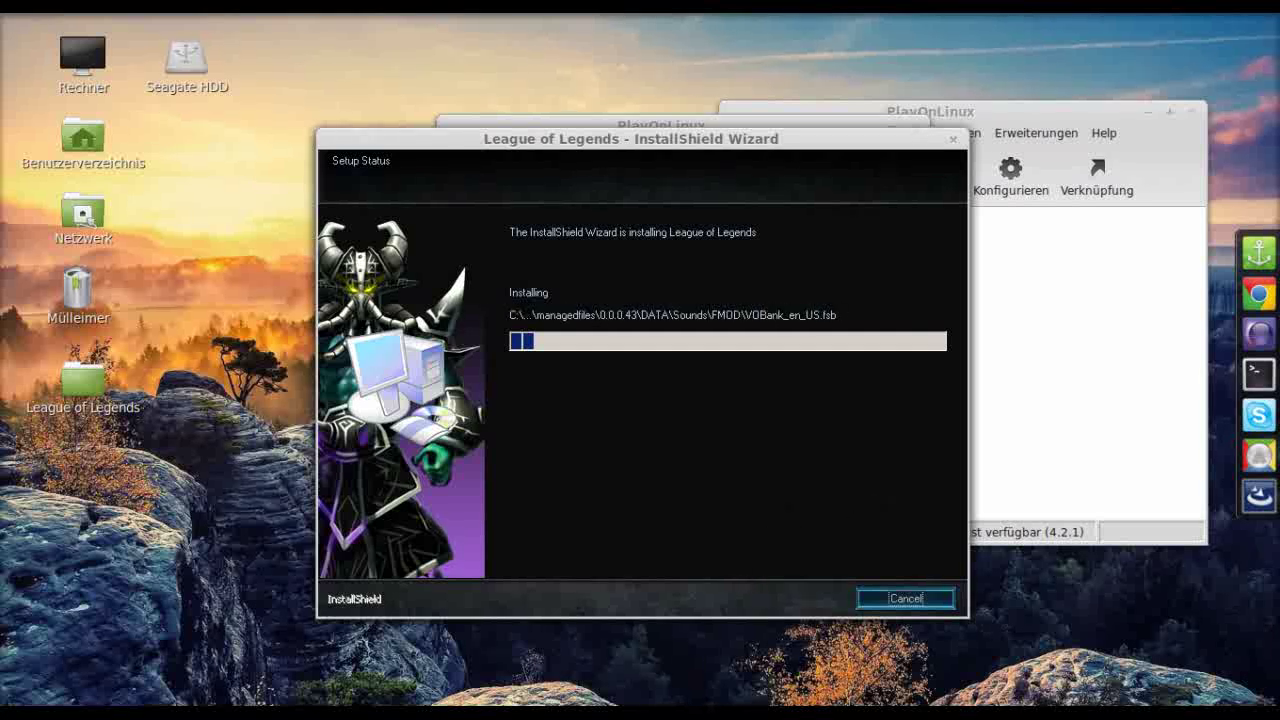
pyautogui.click(1116, 706)
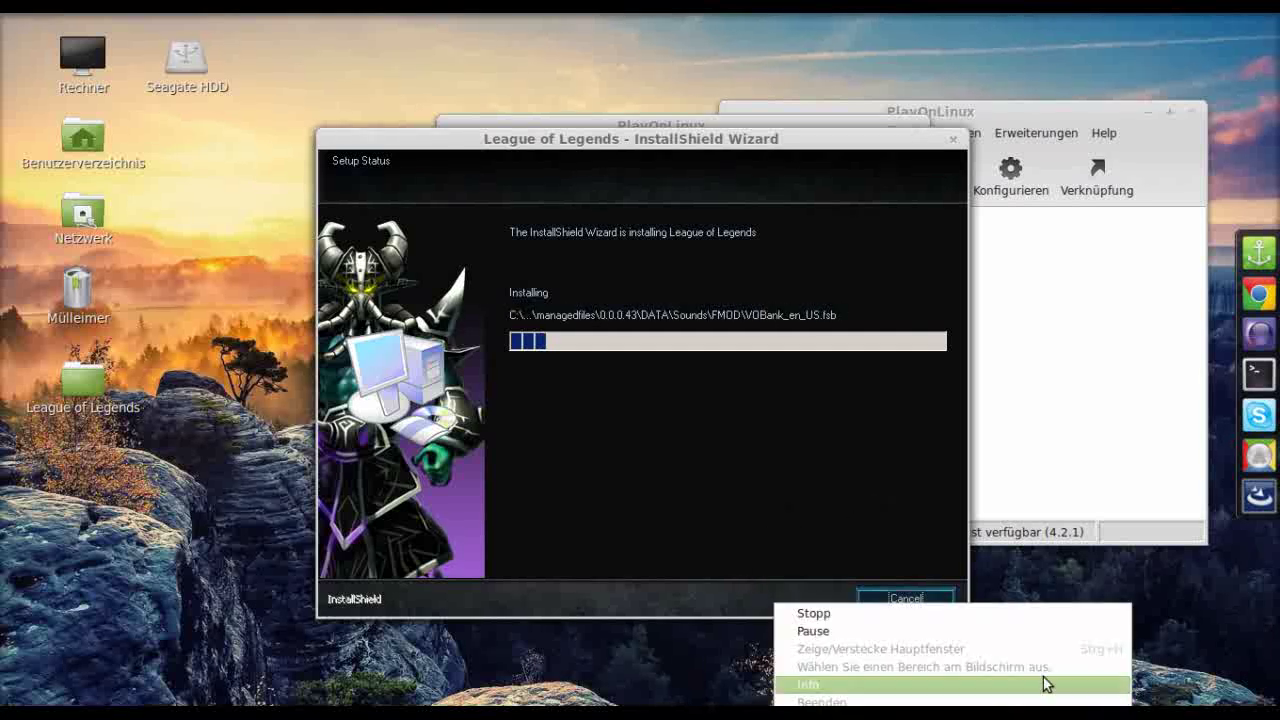
pyautogui.click(887, 625)
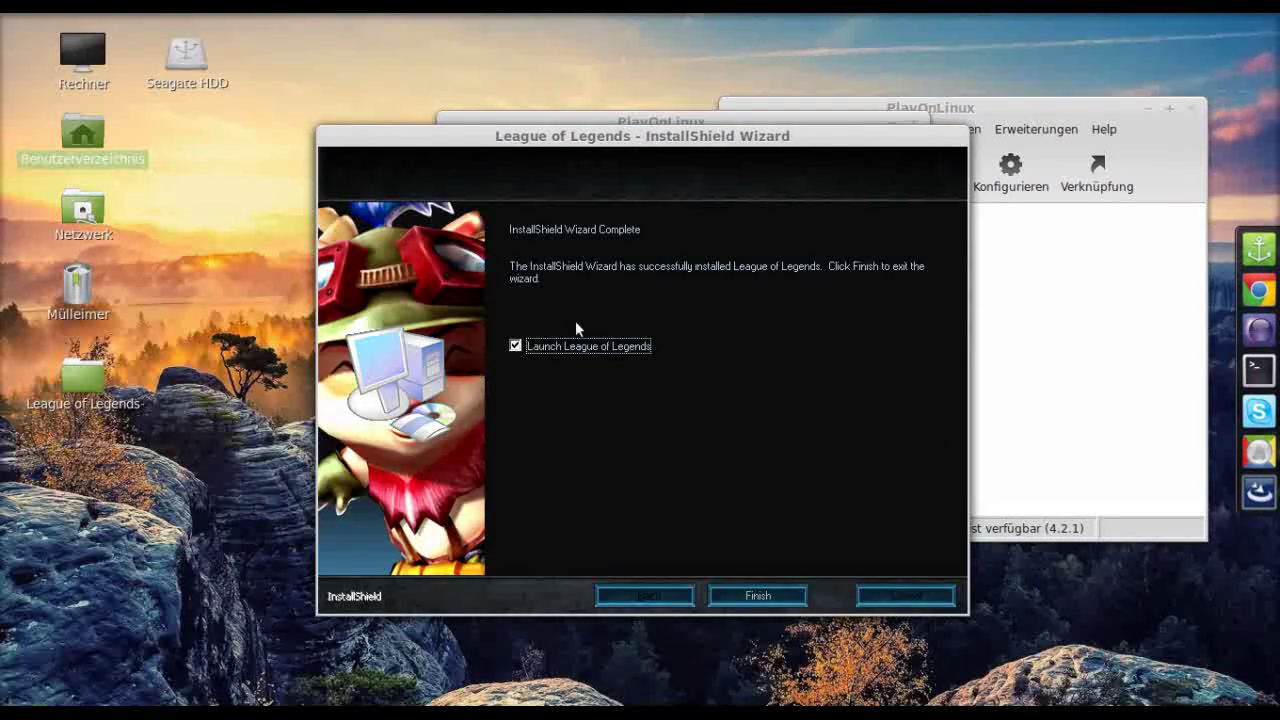
# - Turn off the Launch League of Legends option and finish the setup wizard
pyautogui.click(516, 345)
pyautogui.click(516, 345)
pyautogui.click(515, 346)
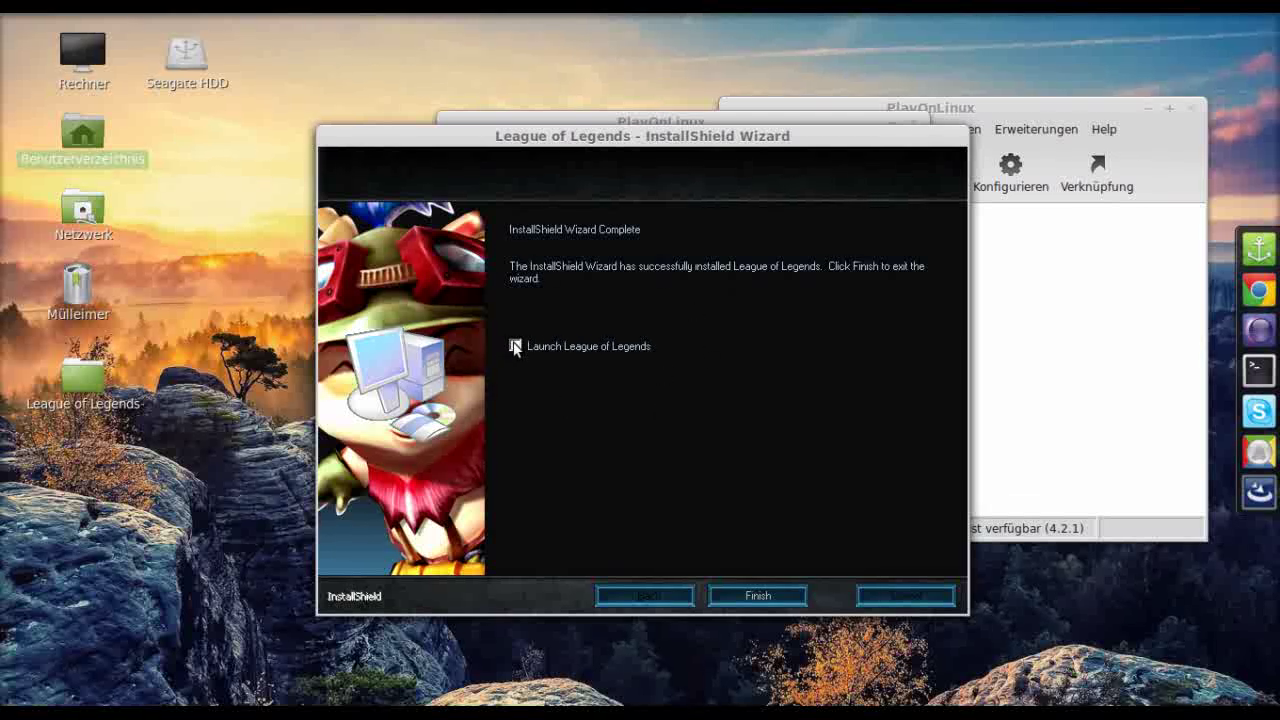
pyautogui.click(770, 598)
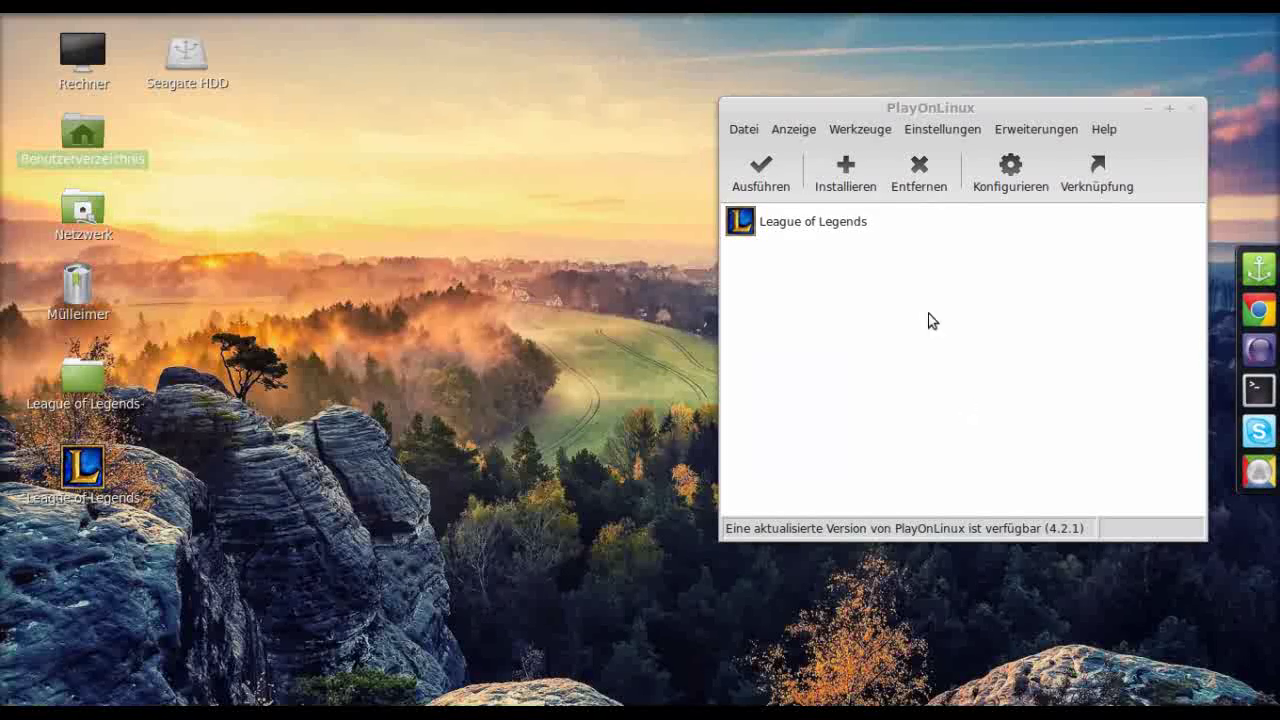
# - Run League of Legends from the PlayOnLinux program list and move the PlayOnLinux window aside
pyautogui.moveTo(830, 108); pyautogui.dragTo(536, 106)
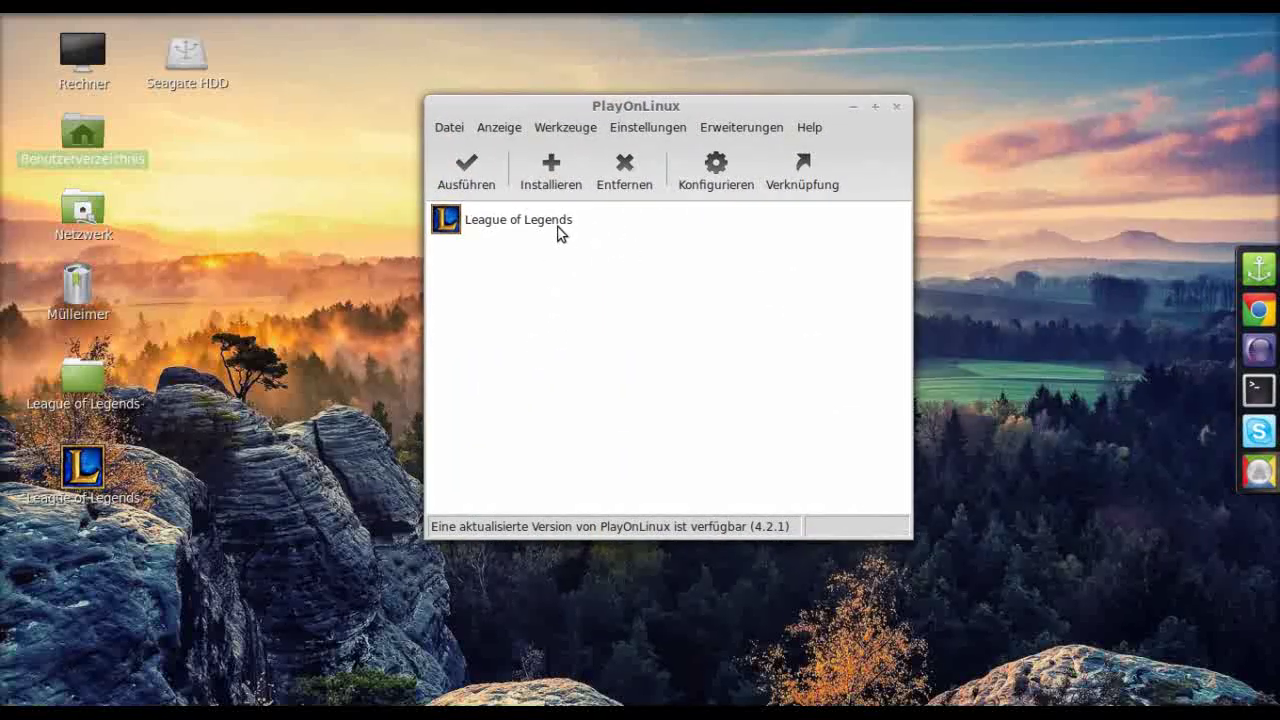
pyautogui.click(505, 224)
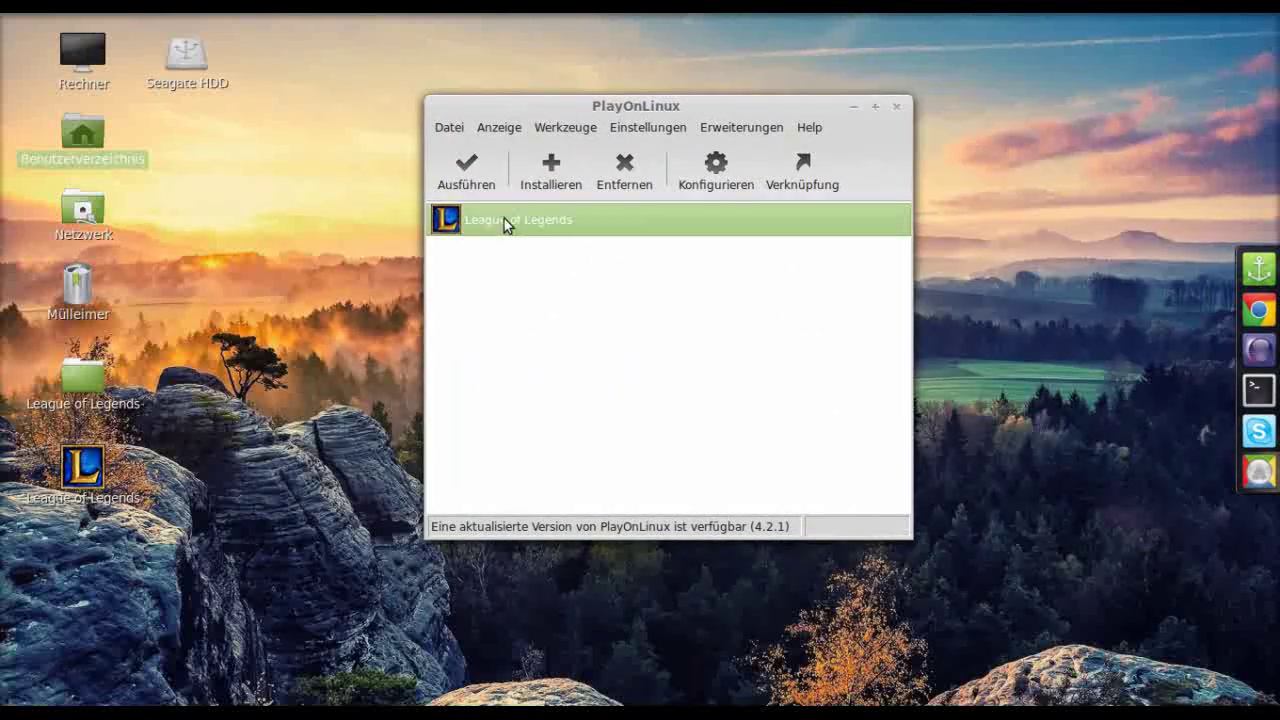
pyautogui.click(466, 177)
pyautogui.moveTo(517, 104); pyautogui.dragTo(895, 184)
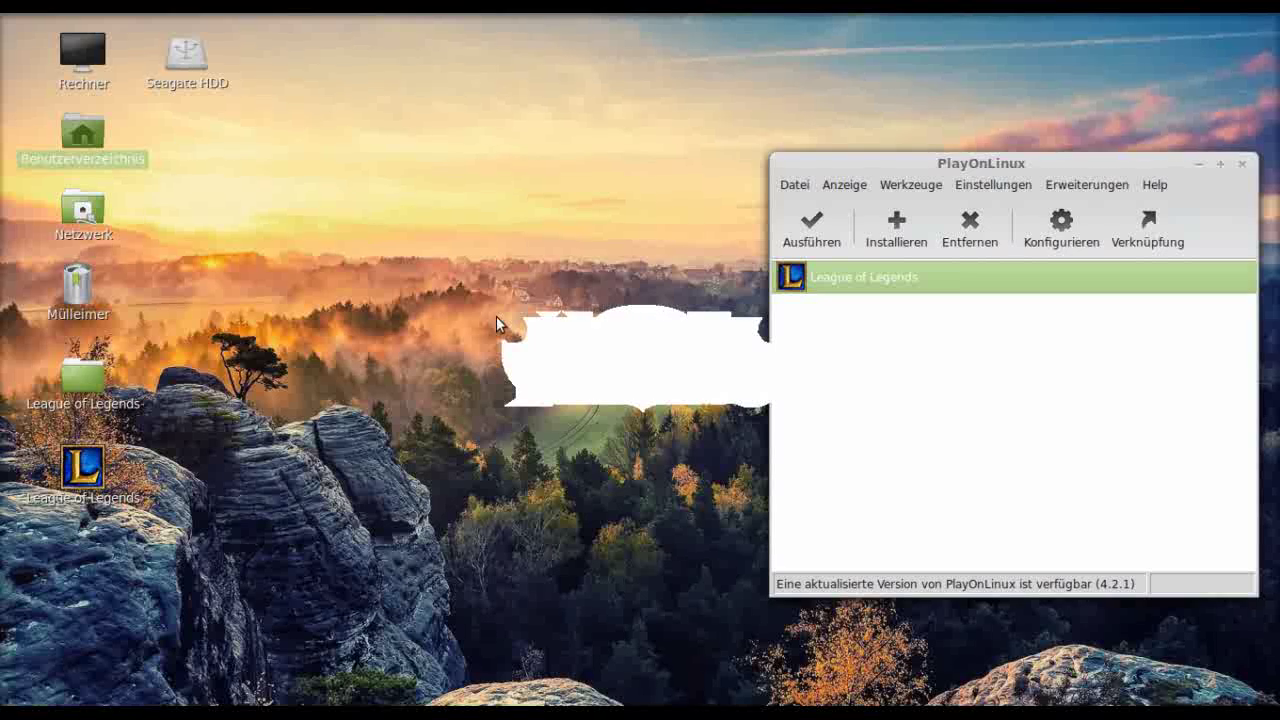
pyautogui.moveTo(900, 168); pyautogui.dragTo(569, 113)
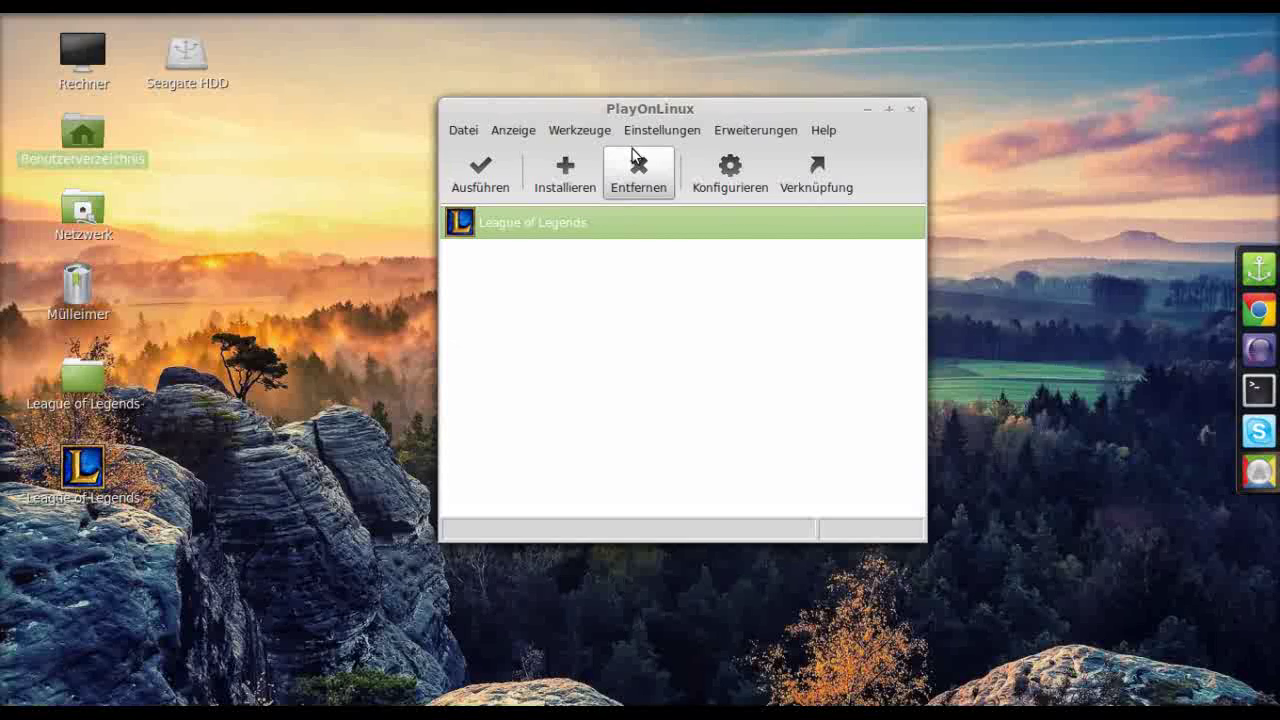
pyautogui.moveTo(637, 117); pyautogui.dragTo(720, 109)
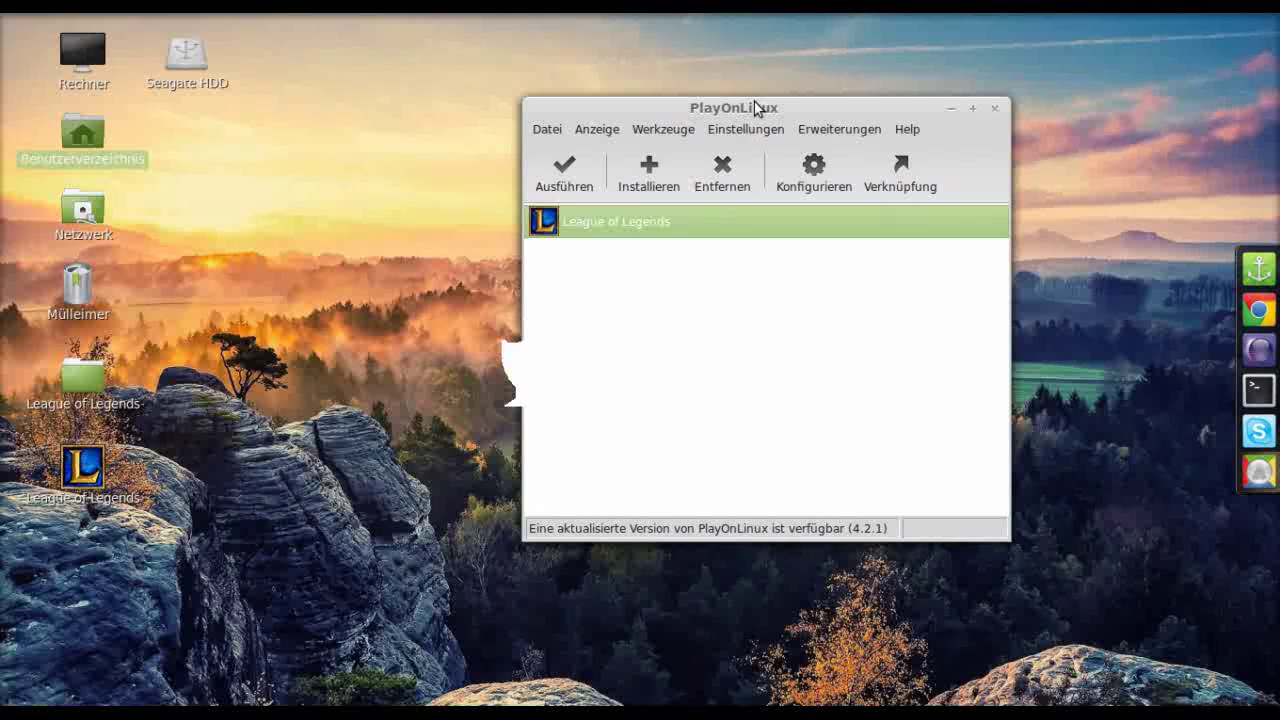
pyautogui.moveTo(752, 108); pyautogui.dragTo(667, 99)
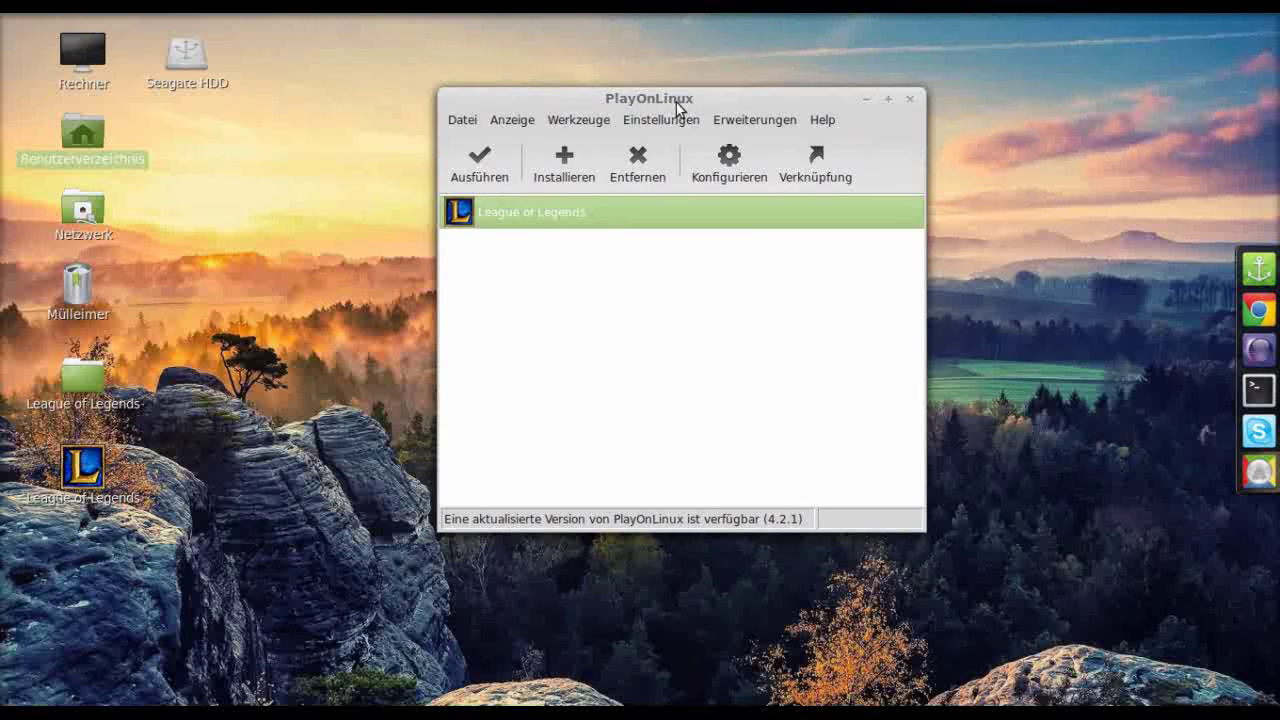
pyautogui.moveTo(676, 106); pyautogui.dragTo(695, 117)
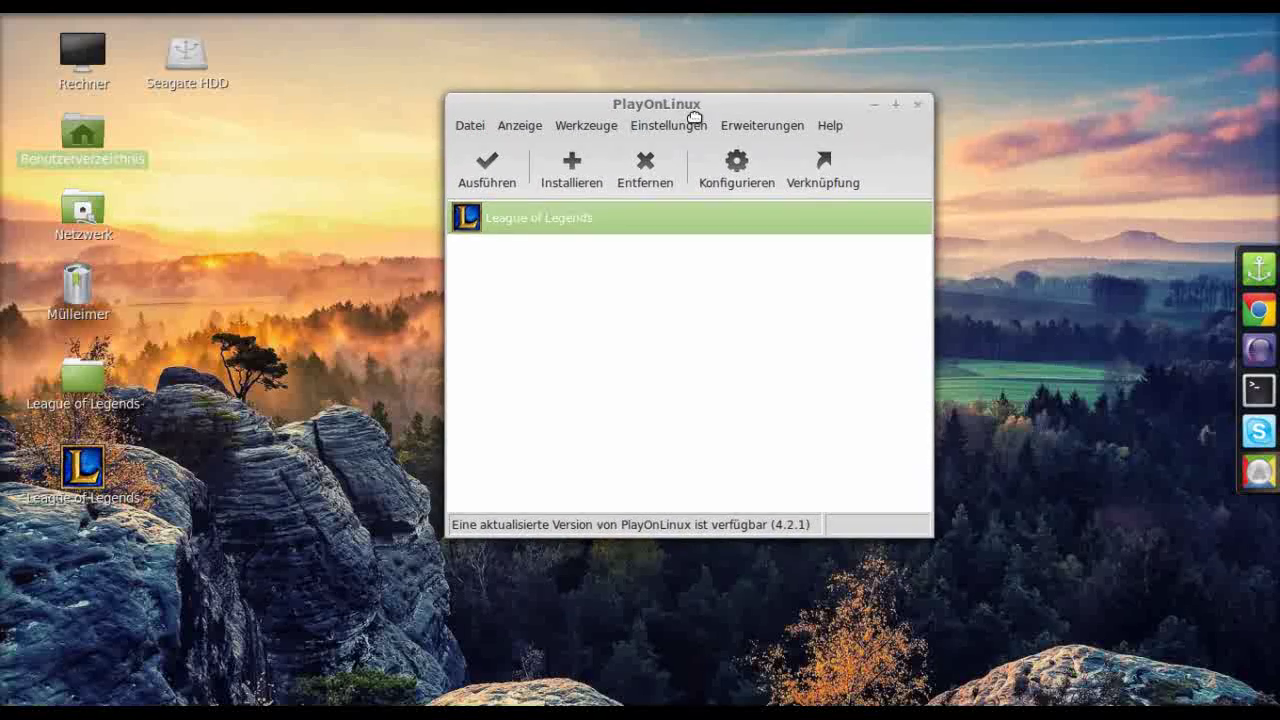
pyautogui.moveTo(695, 117)
pyautogui.mouseDown()
pyautogui.moveTo(762, 178)
pyautogui.moveTo(939, 275)
pyautogui.moveTo(771, 131)
pyautogui.moveTo(697, 124)
pyautogui.mouseUp()
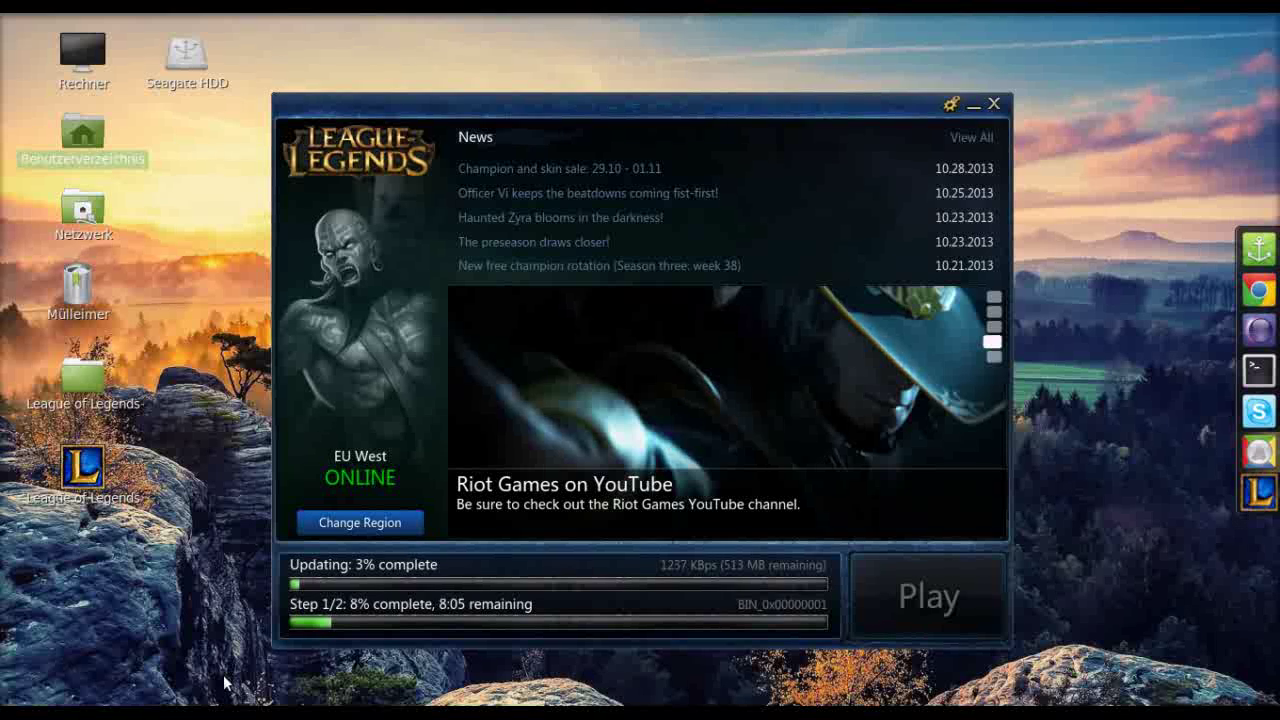
# - Run htop in a new terminal to check the system load during the game update, and close the terminal
pyautogui.hotkey('ctrl', 'alt', 't')
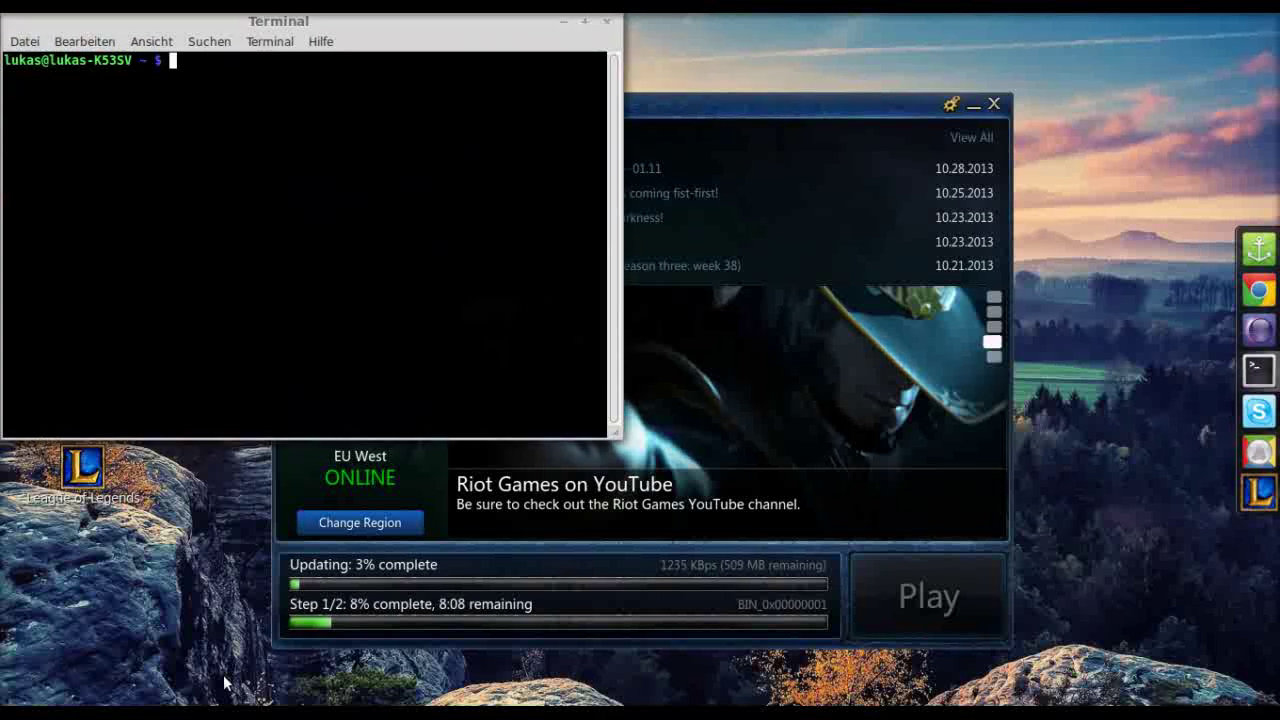
pyautogui.write('htop')
pyautogui.press('Return')
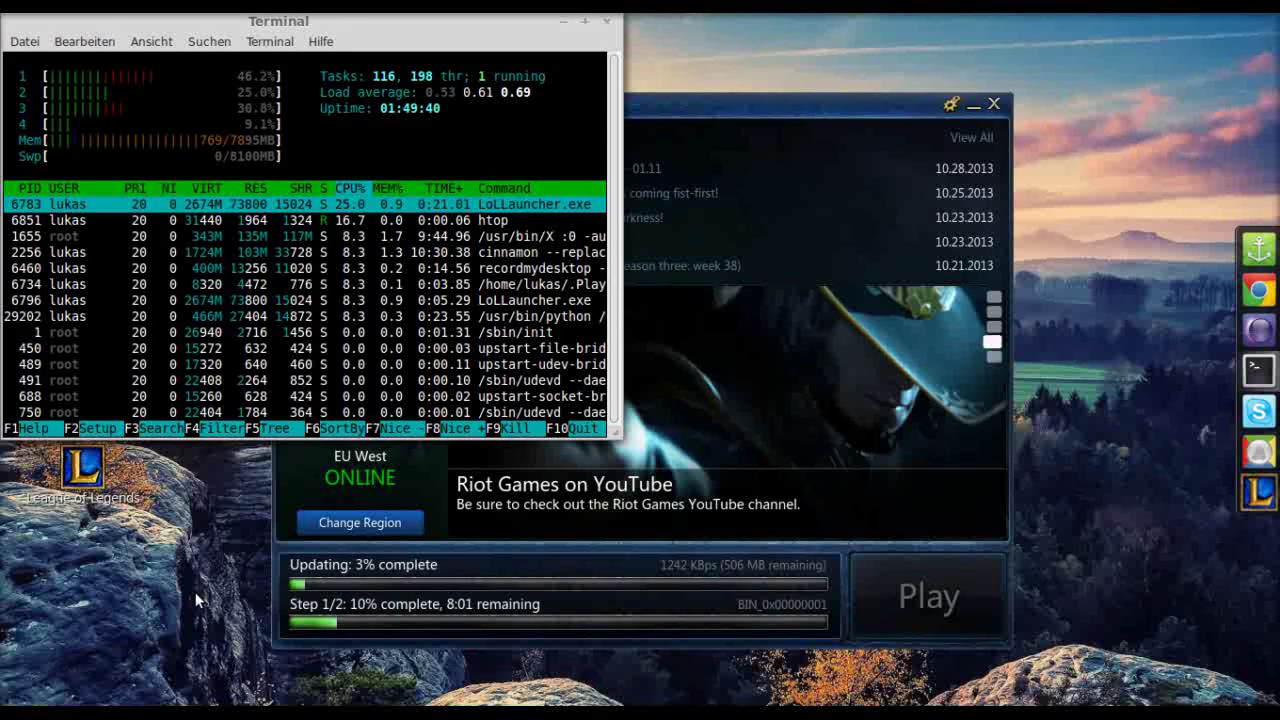
pyautogui.moveTo(344, 18); pyautogui.dragTo(470, 91)
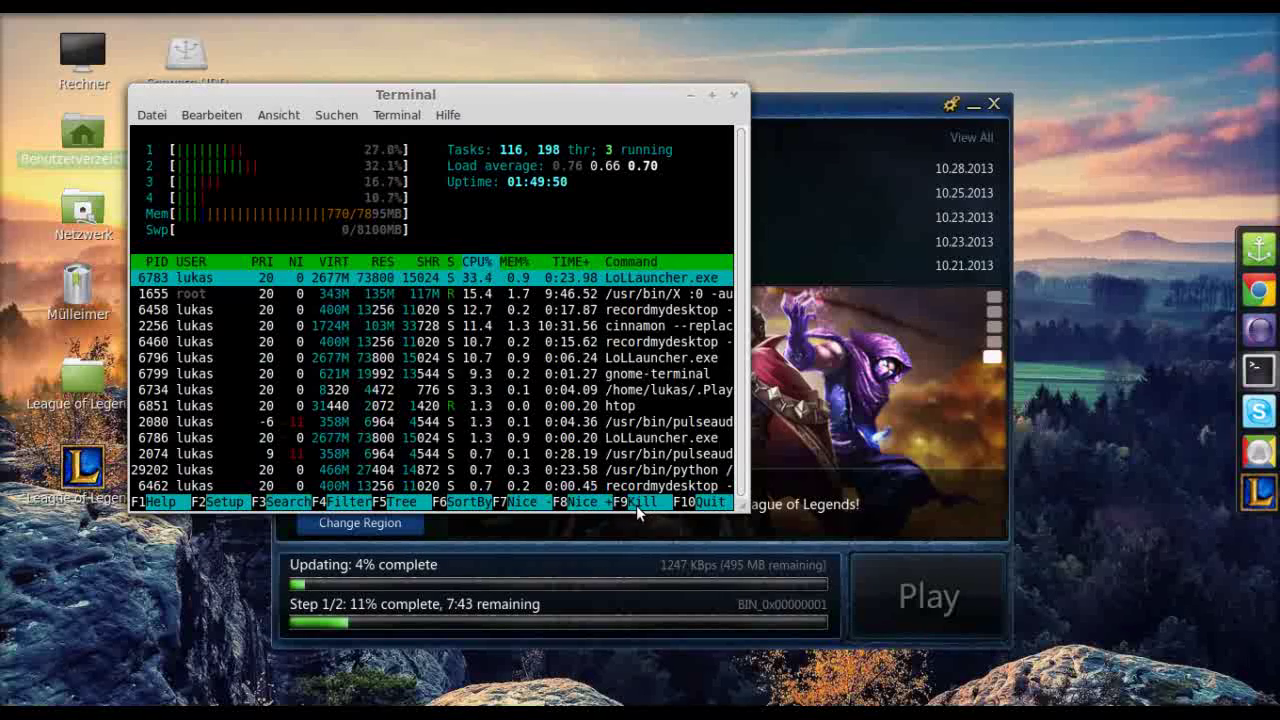
pyautogui.click(733, 97)
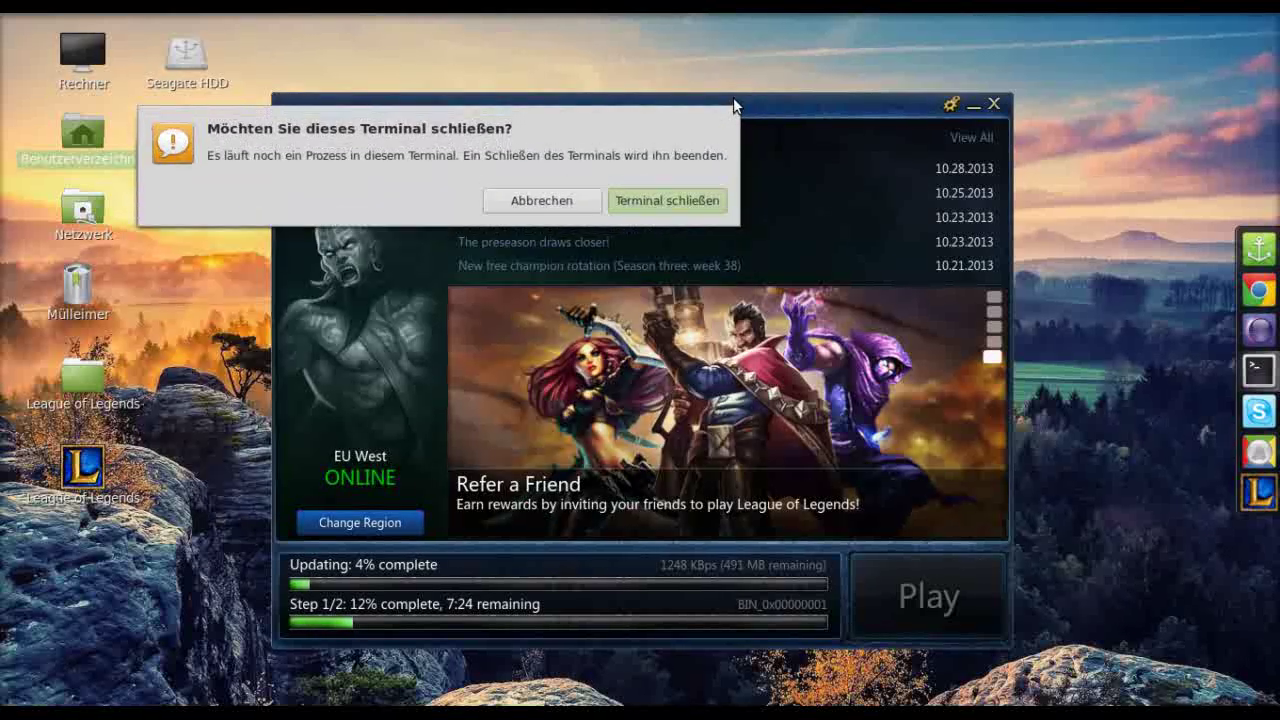
pyautogui.click(644, 200)
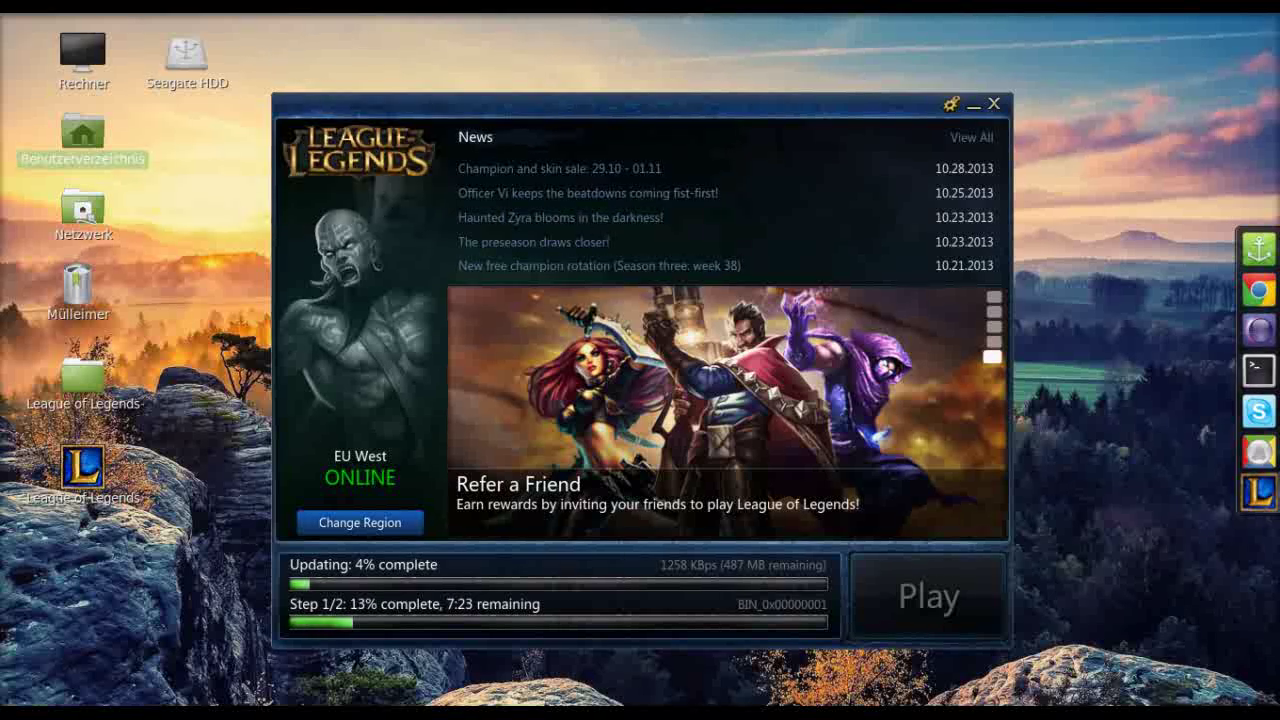
pyautogui.press('super')
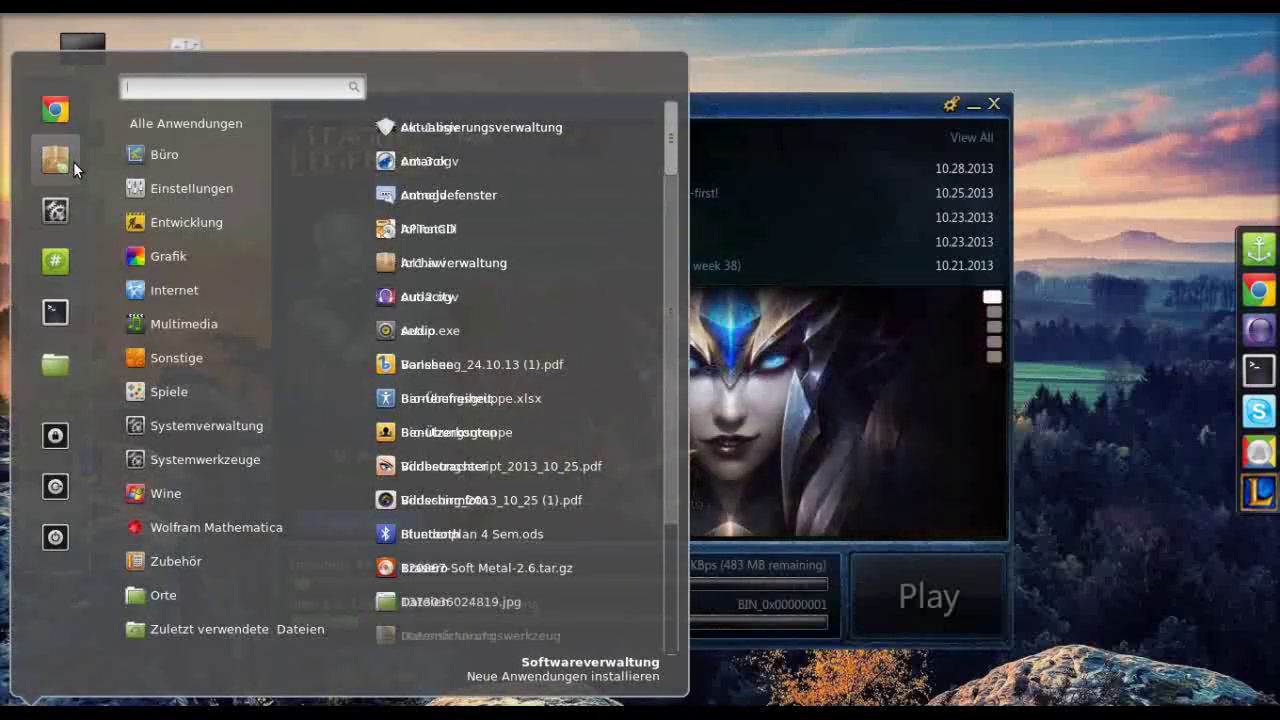
pyautogui.click(733, 97)
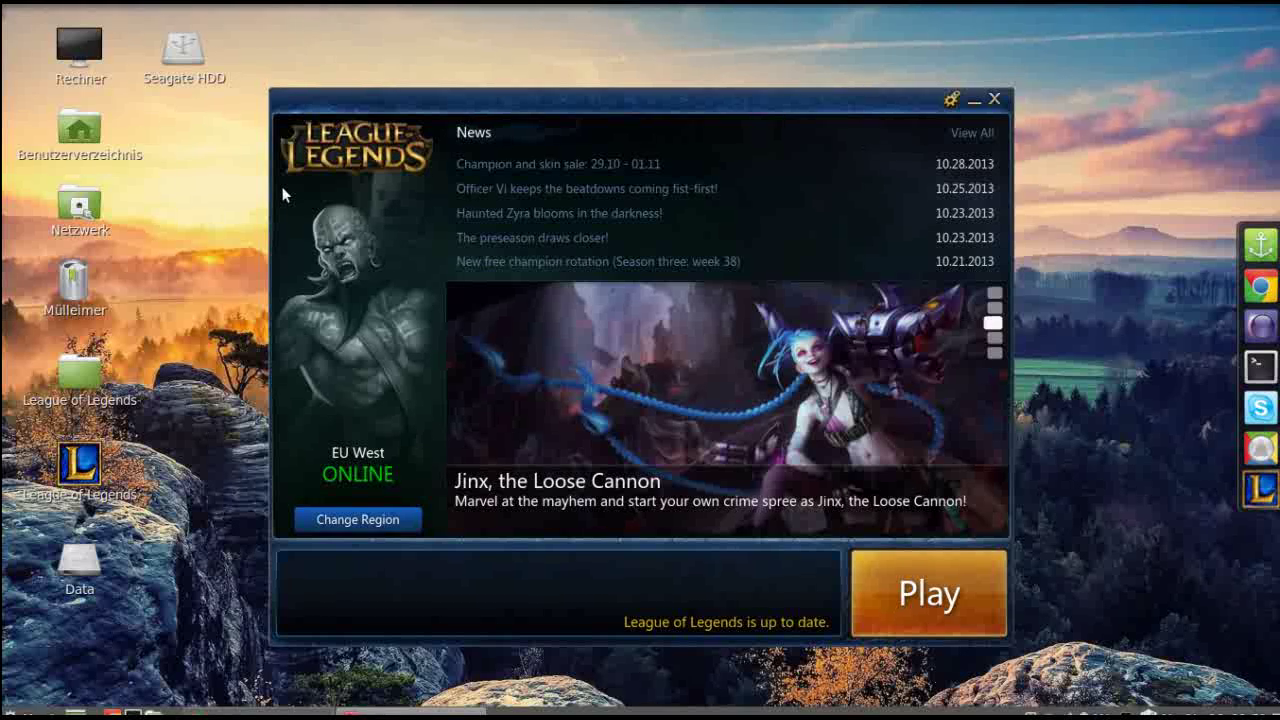
# - Start the game from the updated launcher and disable the login music and menu animations on the login screen
pyautogui.click(918, 620)
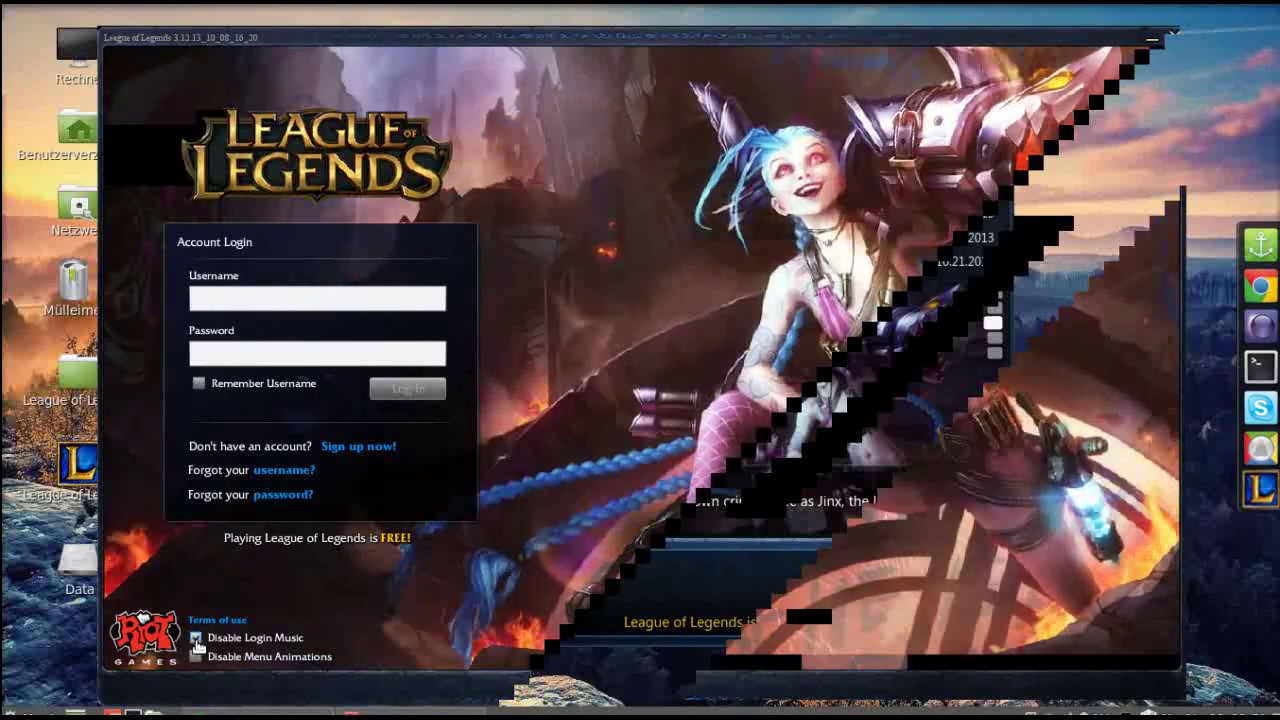
pyautogui.click(195, 637)
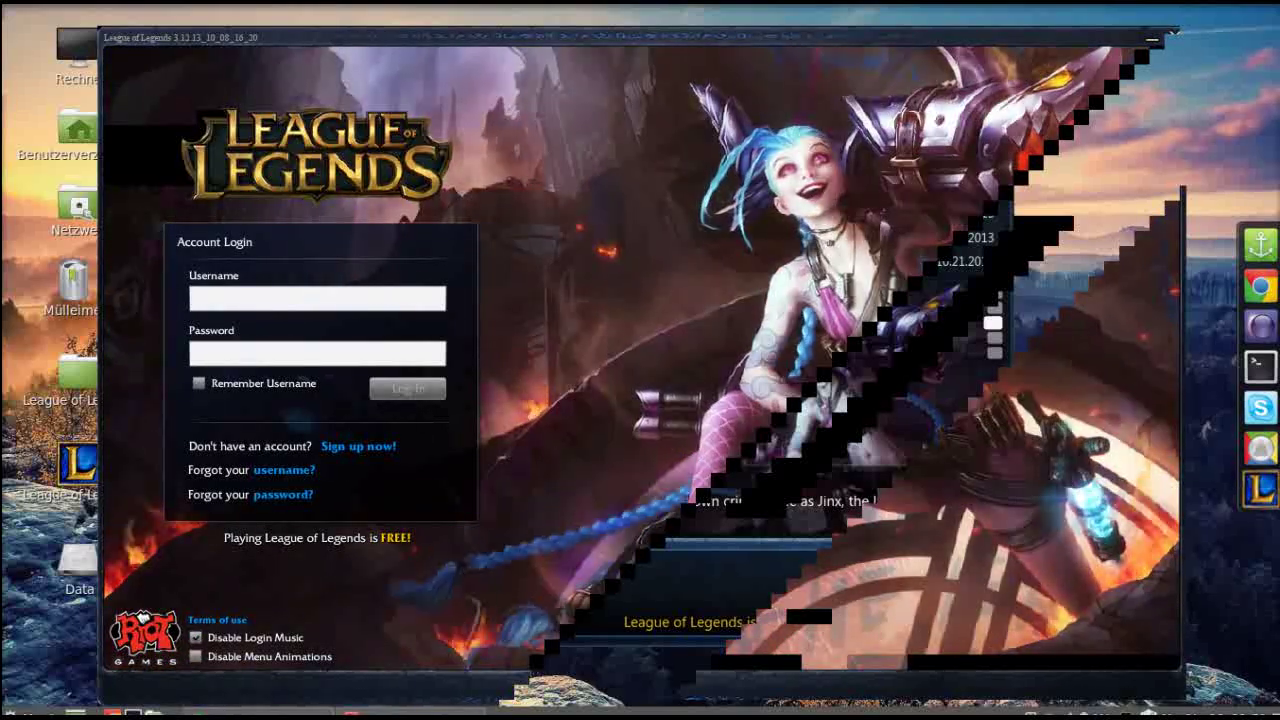
pyautogui.click(196, 657)
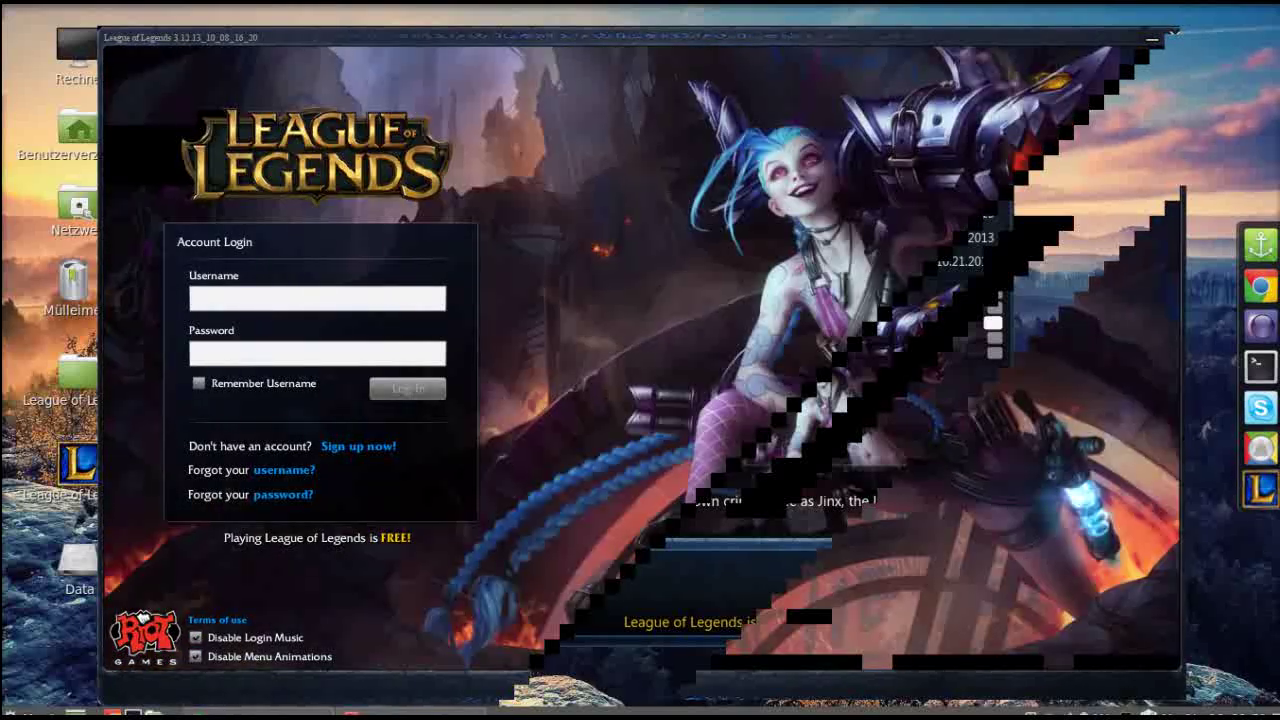